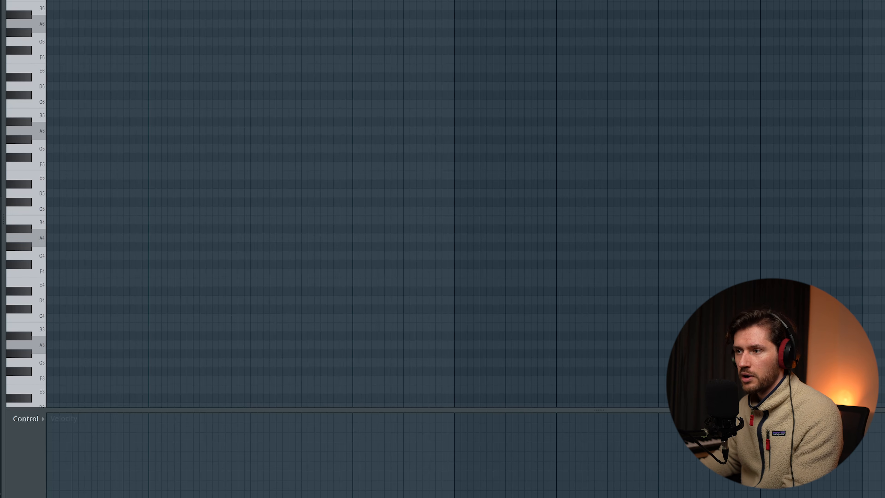
# Draw three consecutive one-bar chords in the piano roll: A4–C5–E5, G4–B4–D5 and F4–A4–C5
pyautogui.scroll(-3, 213, 184)
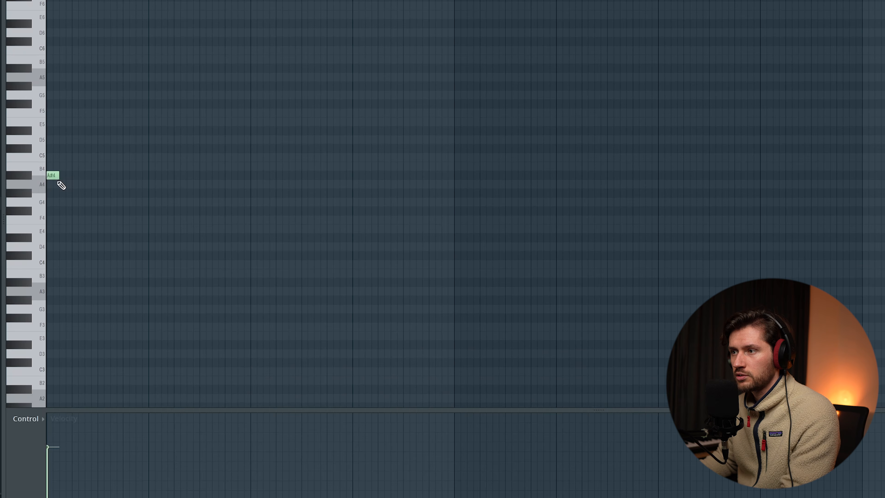
pyautogui.moveTo(58, 185); pyautogui.dragTo(152, 190)
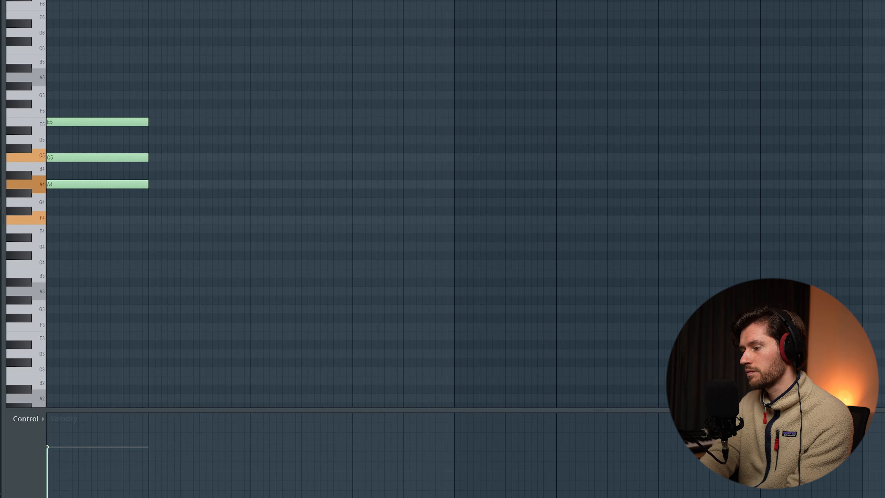
pyautogui.moveTo(120, 95); pyautogui.dragTo(192, 161)
pyautogui.hotkey('ctrl', 'c')
pyautogui.hotkey('ctrl', 'v')
pyautogui.hotkey('ctrl', 'v')
pyautogui.moveTo(95, 155); pyautogui.dragTo(286, 181)
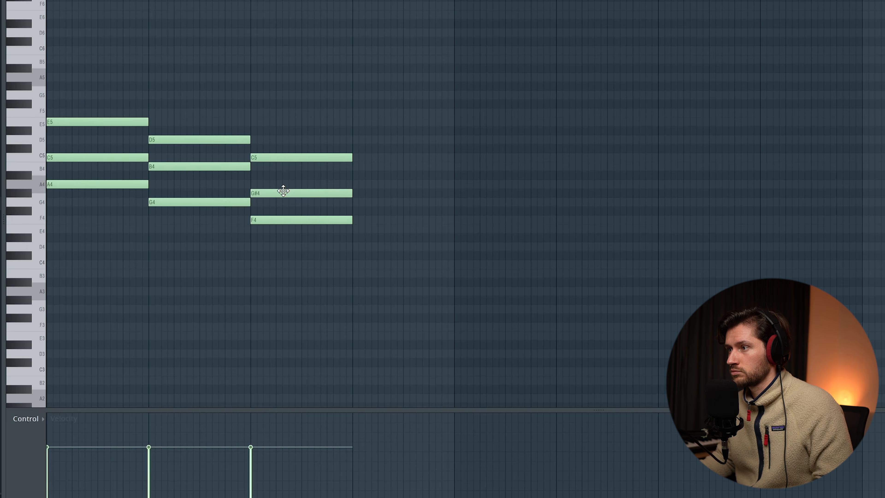
# Extend all three notes of the F4–A4–C5 chord to two bars, ending exactly at the end of bar four
pyautogui.moveTo(314, 119); pyautogui.dragTo(306, 259)
pyautogui.moveTo(351, 157); pyautogui.dragTo(472, 156)
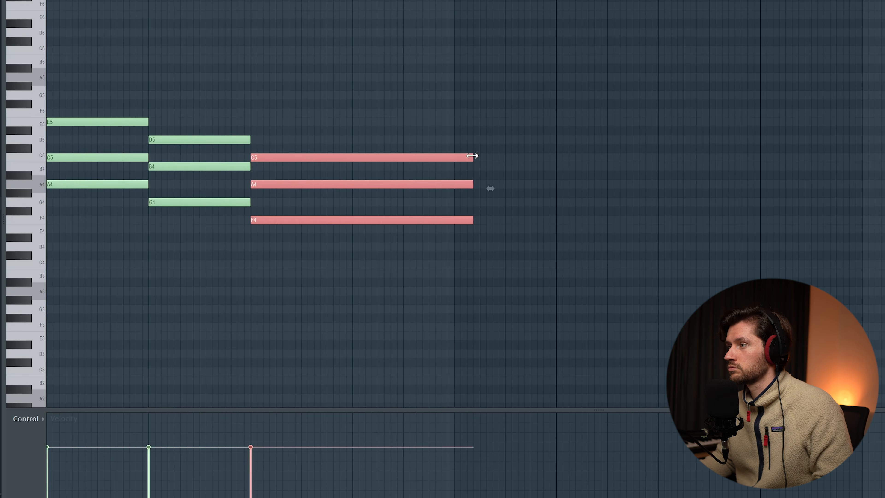
pyautogui.hotkey('ctrl', 'a')
pyautogui.scroll(2, 393, 214)
pyautogui.moveTo(619, 170); pyautogui.dragTo(338, 184)
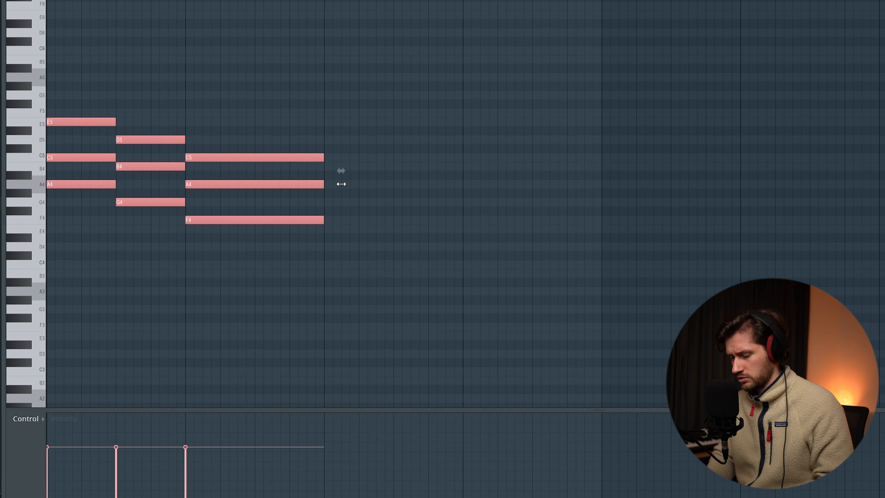
# Duplicate the whole four-bar chord progression directly after itself and play it back
pyautogui.hotkey('ctrl', 'b')
pyautogui.hotkey('ctrl', 'd')
pyautogui.press('space')
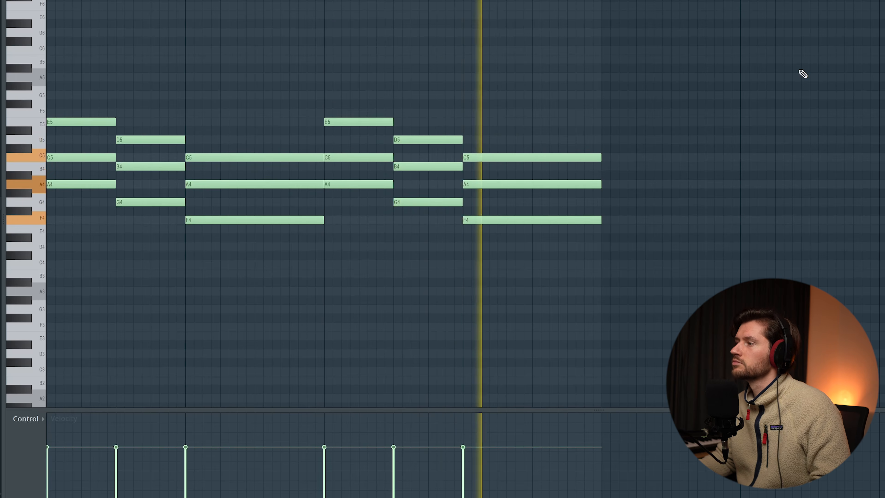
# Strum all the chords using the strumizer with its preset settings and listen to the result
pyautogui.hotkey('alt', 's')
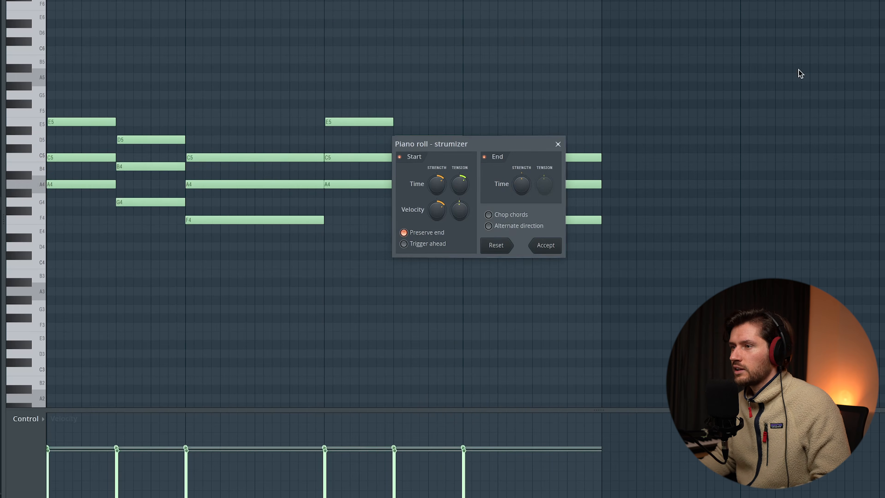
pyautogui.click(545, 245)
pyautogui.press('space')
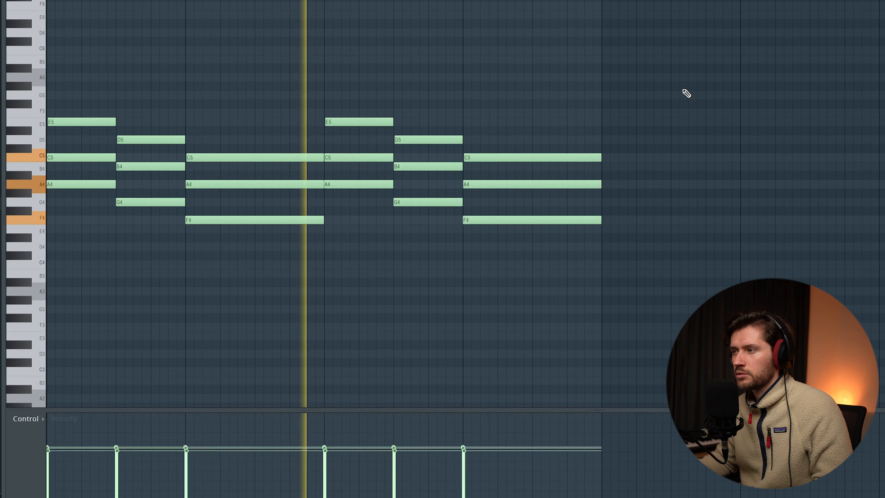
pyautogui.press('space')
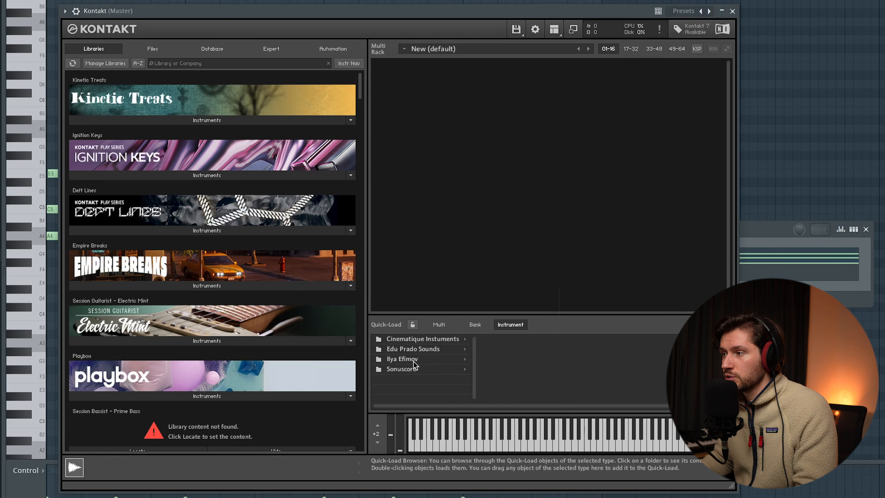
# Load the TC instrument from the Ilya Efimov quick-load folder in Kontakt and close the plugin window
pyautogui.click(413, 361)
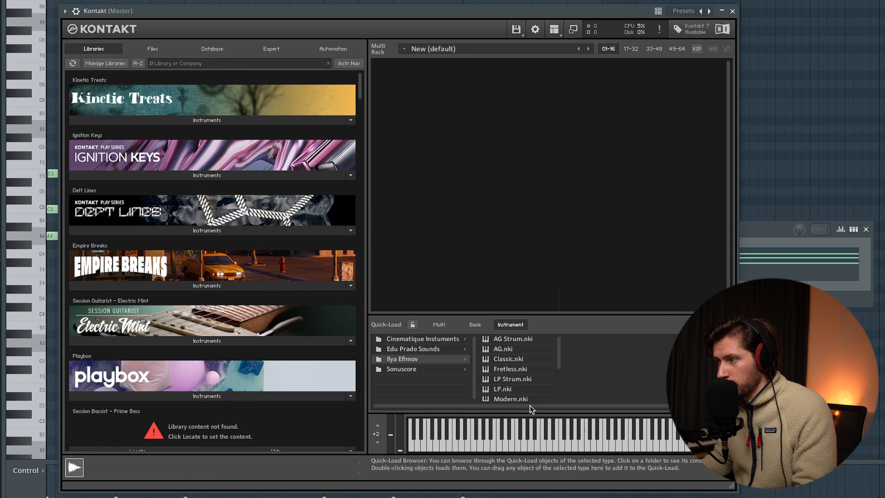
pyautogui.moveTo(509, 395); pyautogui.dragTo(486, 225)
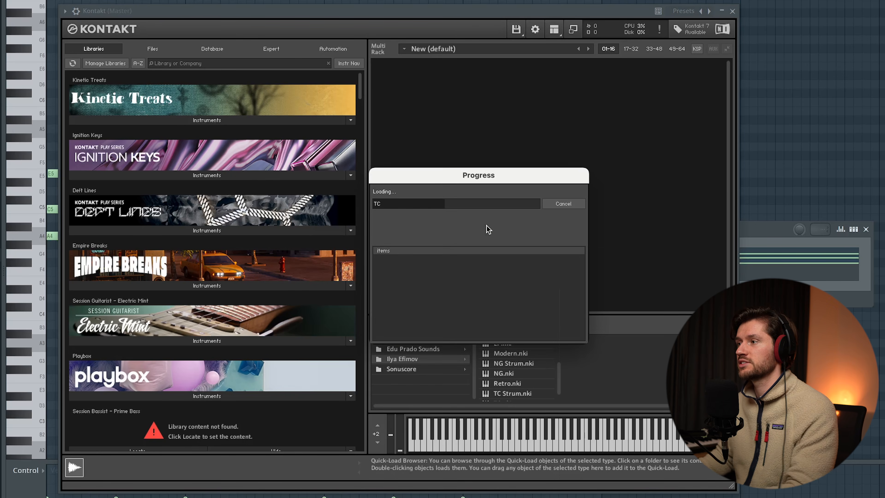
pyautogui.click(732, 11)
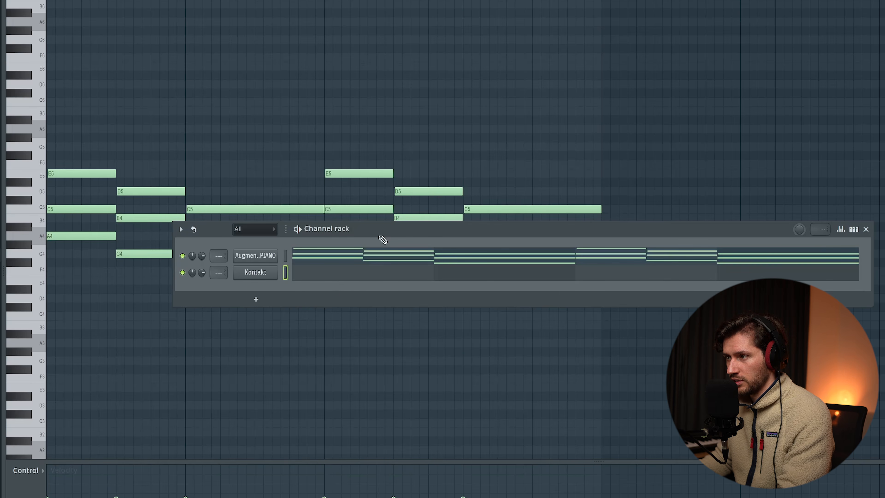
# Place half-bar notes A4, G4 and F4 at the starts of bars one to three on the Kontakt channel and play them
pyautogui.click(305, 282)
pyautogui.click(99, 185)
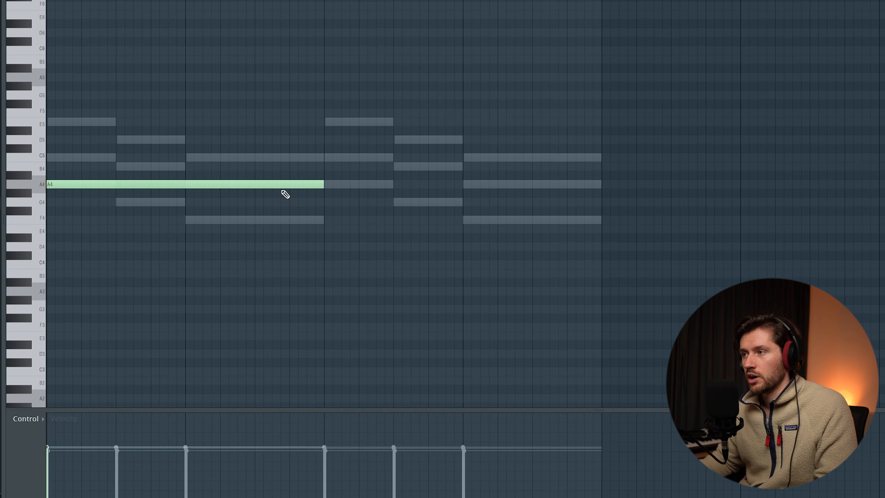
pyautogui.moveTo(318, 187); pyautogui.dragTo(153, 198)
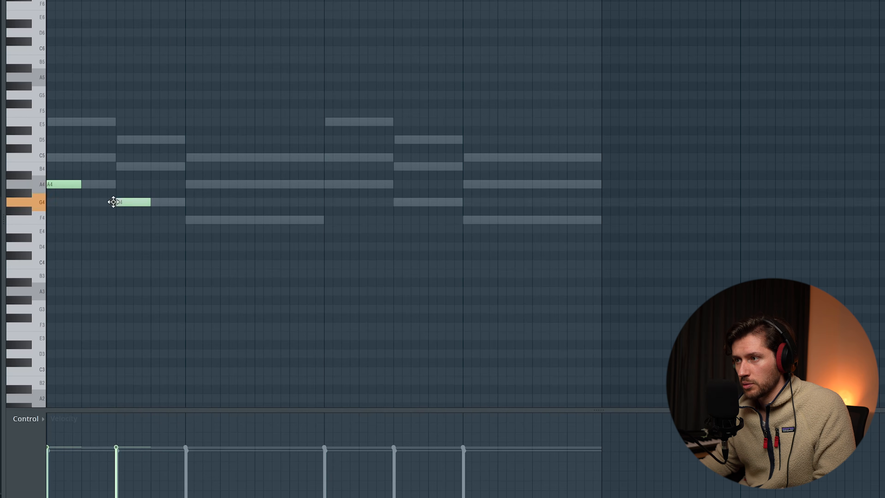
pyautogui.click(185, 220)
pyautogui.press('space')
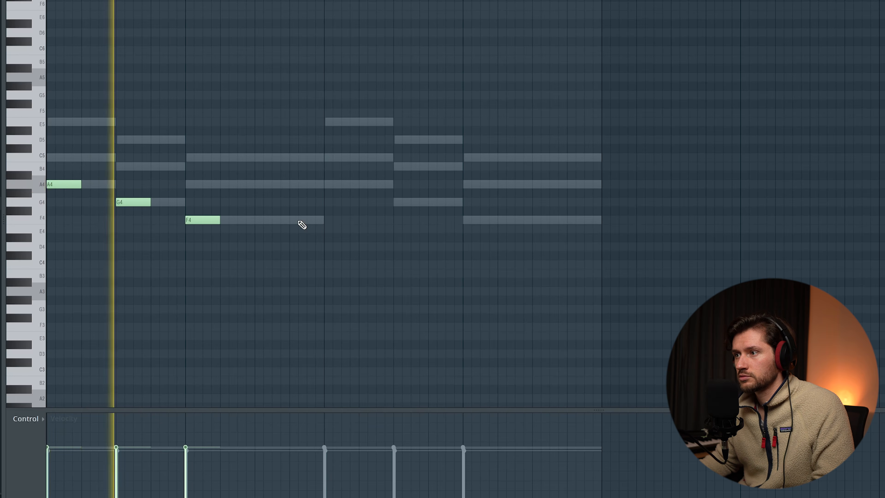
pyautogui.press('space')
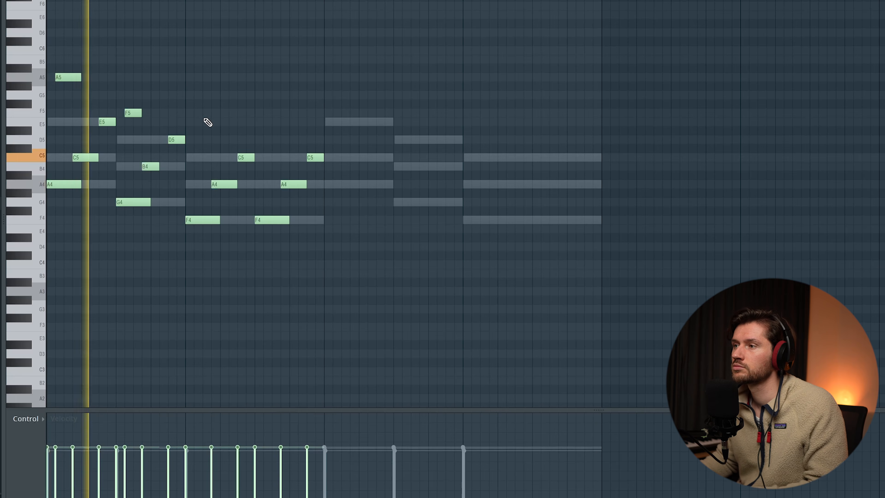
# Add short E5 notes in bars three and four, and transpose the whole melody up one octave
pyautogui.click(199, 121)
pyautogui.click(266, 122)
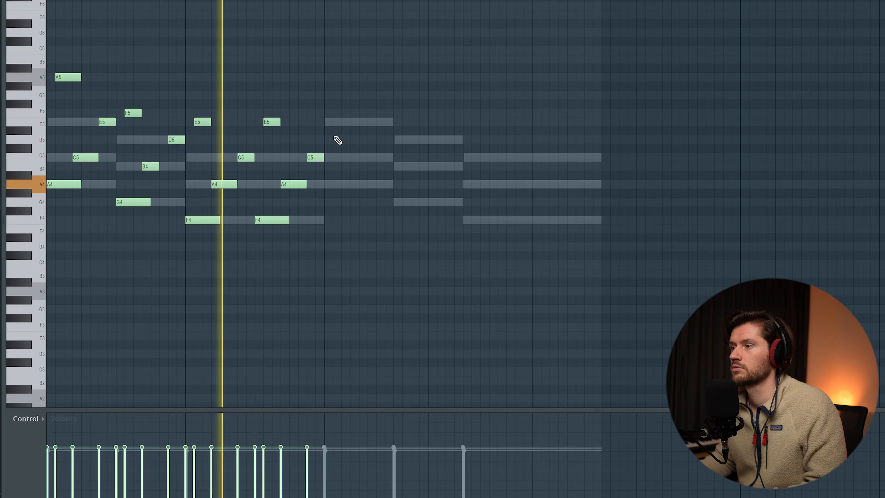
pyautogui.hotkey('ctrl', 'a')
pyautogui.hotkey('ctrl', 'Up')
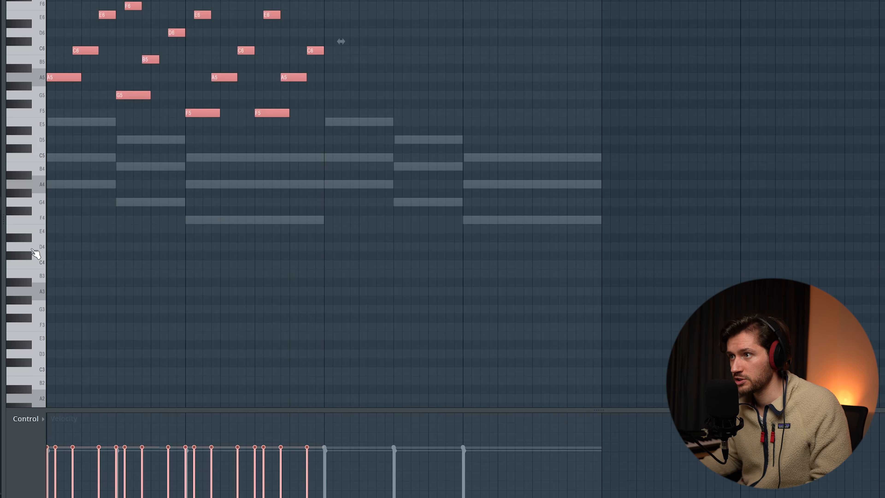
pyautogui.scroll(-1, 220, 212)
pyautogui.scroll(7, 314, 195)
pyautogui.scroll(-4, 401, 186)
pyautogui.press('space')
pyautogui.scroll(-1, 461, 186)
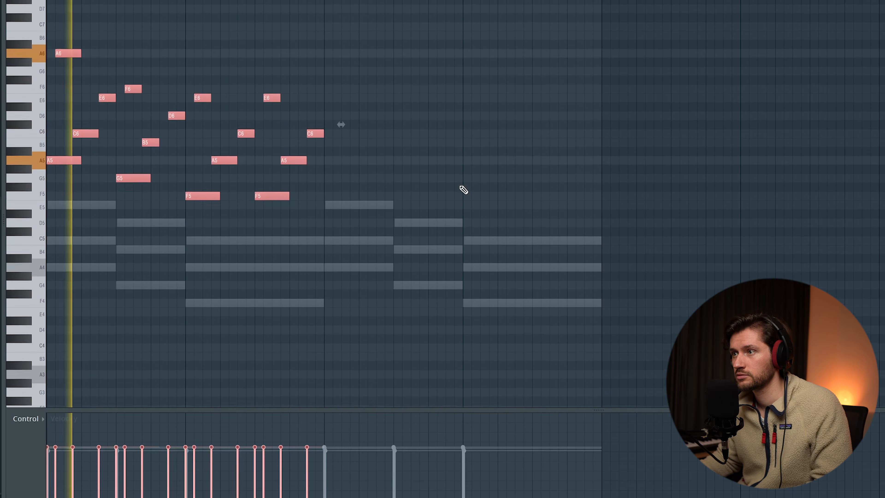
pyautogui.hotkey('ctrl', 'd')
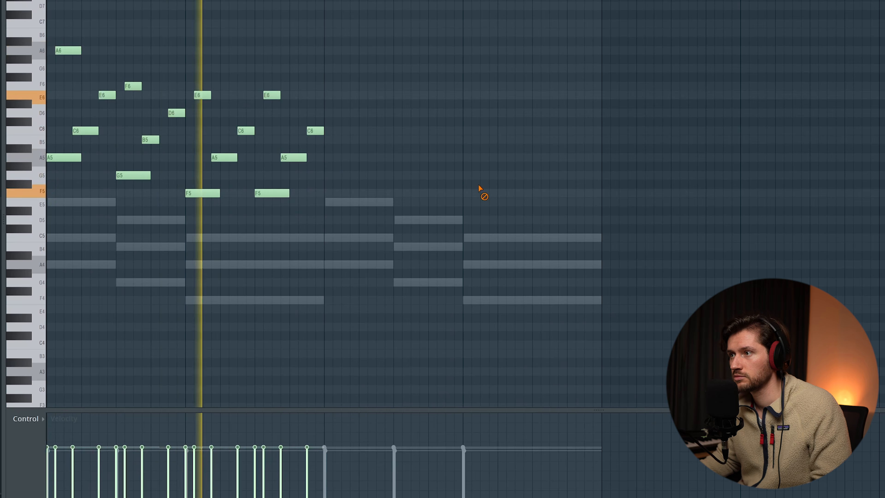
# Lower the melody's last note to A5 and duplicate the four-bar phrase directly after itself
pyautogui.press('space')
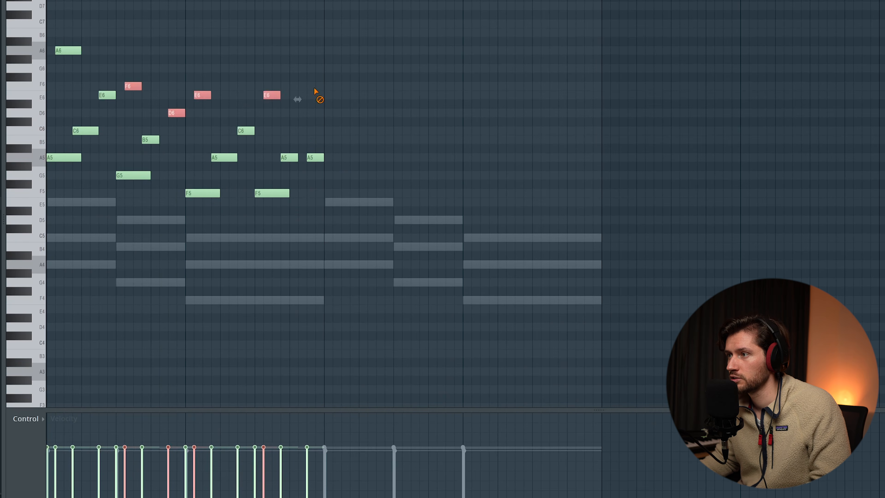
pyautogui.moveTo(294, 139); pyautogui.dragTo(286, 164)
pyautogui.moveTo(374, 11); pyautogui.dragTo(35, 198)
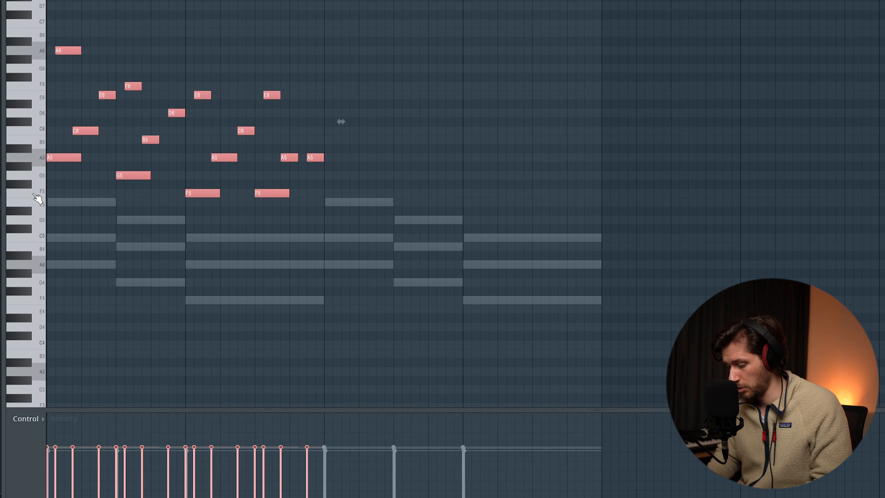
pyautogui.hotkey('ctrl', 'b')
pyautogui.keyDown('ctrl'); pyautogui.click(619, 122); pyautogui.keyUp('ctrl')
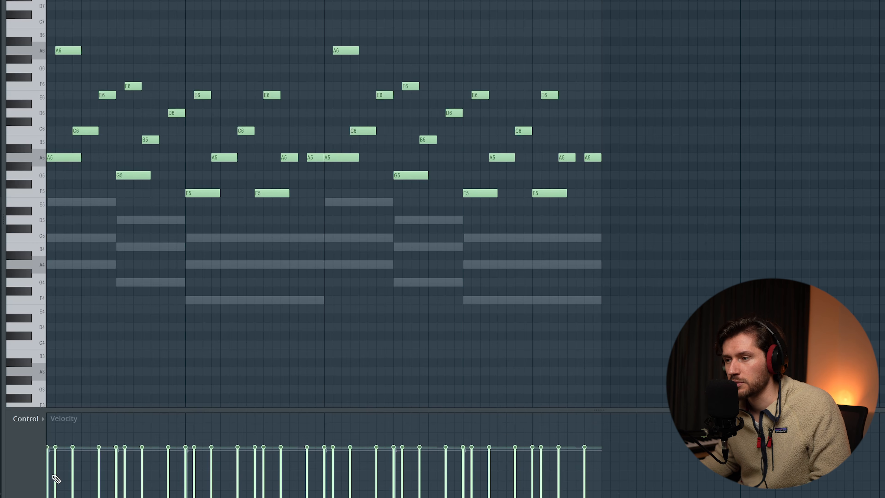
# Vary the velocities of the melody notes and play the pattern back
pyautogui.moveTo(105, 470); pyautogui.dragTo(110, 479)
pyautogui.press('space')
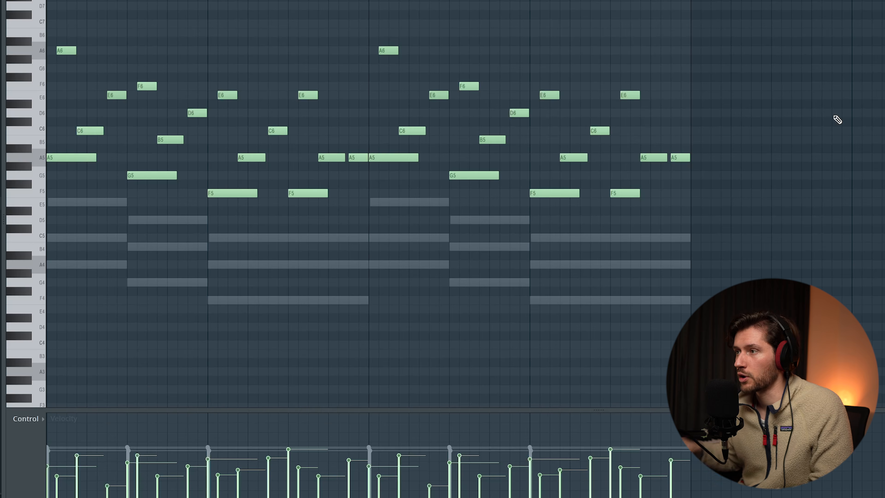
pyautogui.press('space')
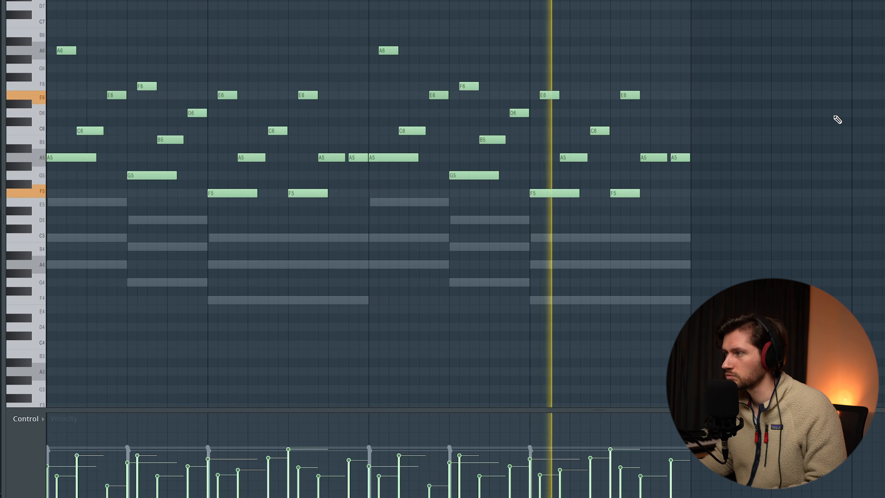
# Rename the Kontakt channel in the channel rack to "Guitar"
pyautogui.press('F6')
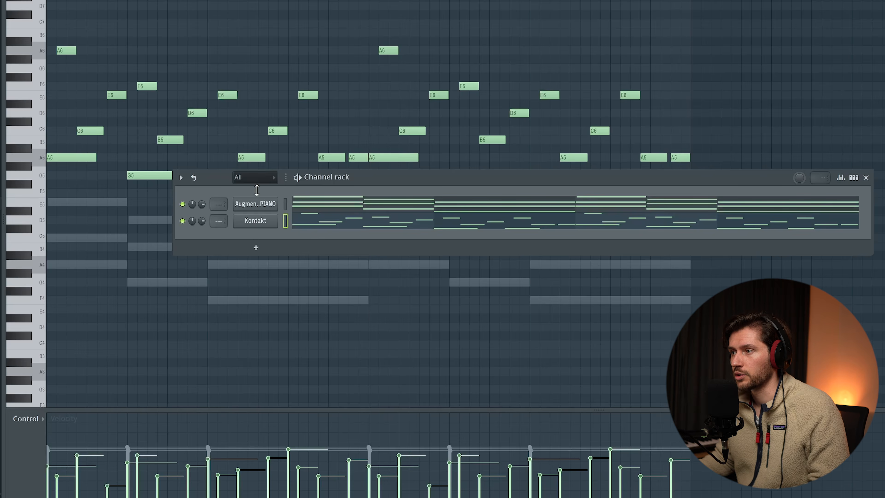
pyautogui.rightClick(264, 226)
pyautogui.click(313, 246)
pyautogui.write('Guitar')
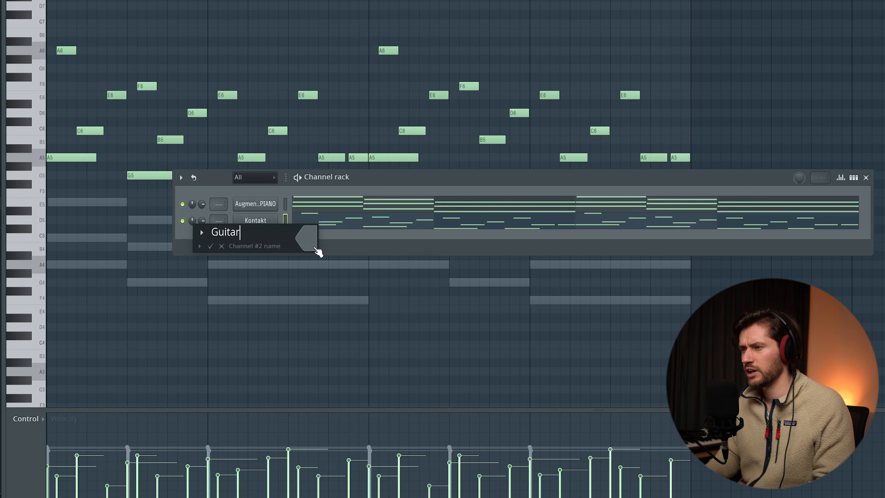
pyautogui.press('Return')
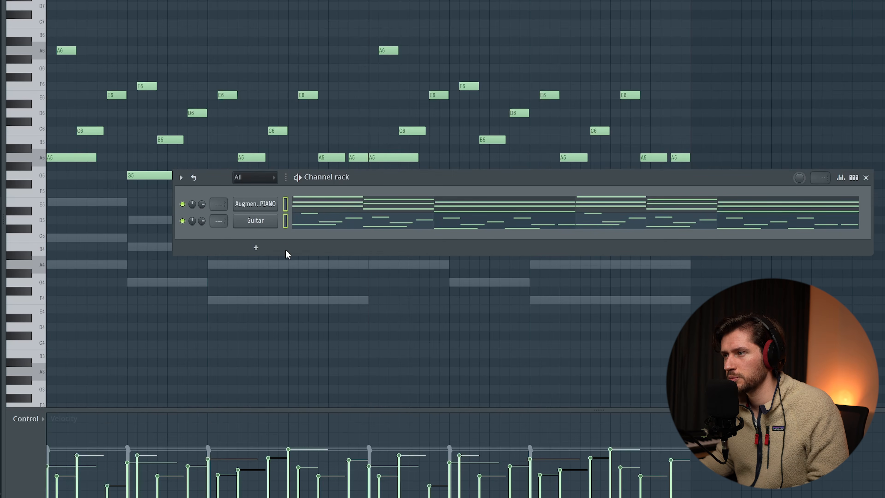
# Load Rev PLATE-140 into the first effect slot of the Guitar mixer track
pyautogui.press('F9')
pyautogui.click(785, 56)
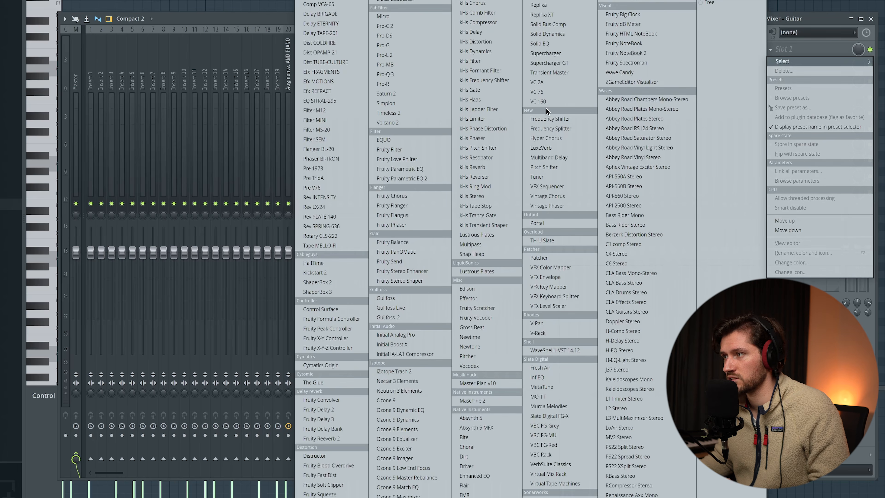
pyautogui.click(323, 217)
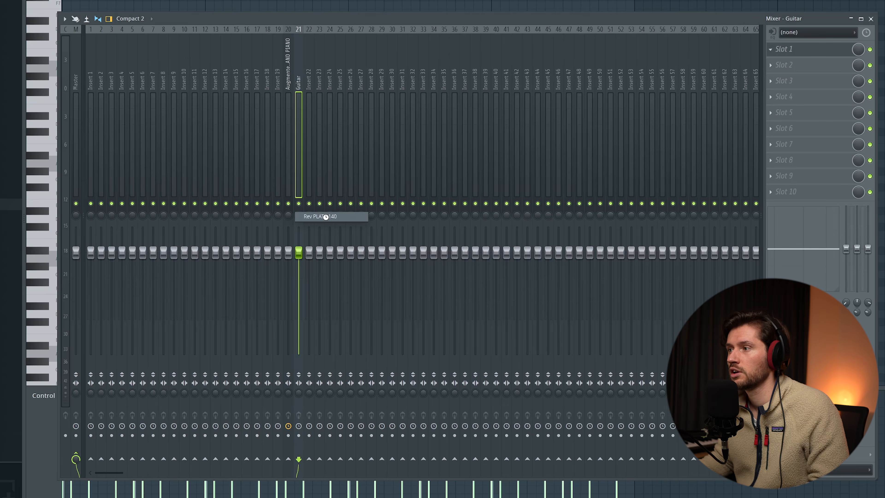
# Set the plate reverb's Blend to about 0.102 during playback and lower the Guitar track's fader slightly
pyautogui.moveTo(41, 0); pyautogui.dragTo(284, 99)
pyautogui.press('space')
pyautogui.moveTo(508, 183); pyautogui.dragTo(508, 213)
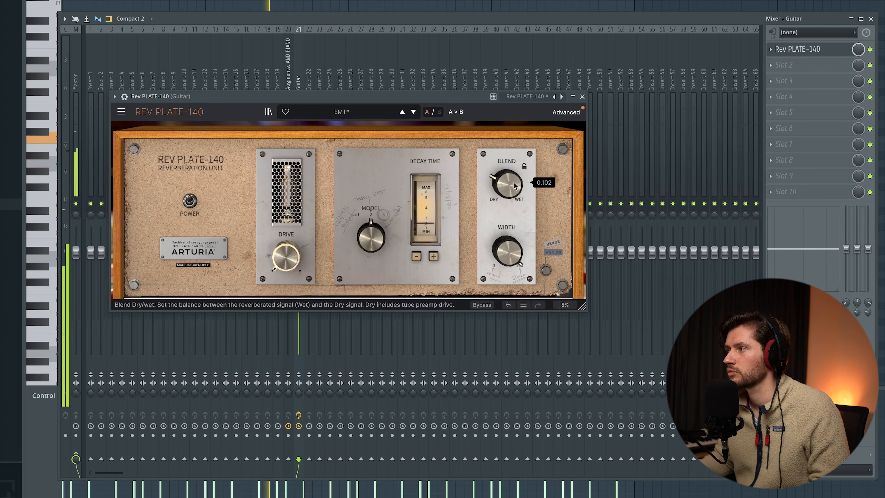
pyautogui.click(582, 97)
pyautogui.moveTo(299, 253)
pyautogui.mouseDown()
pyautogui.moveTo(299, 262)
pyautogui.moveTo(289, 259)
pyautogui.moveTo(298, 270)
pyautogui.mouseUp()
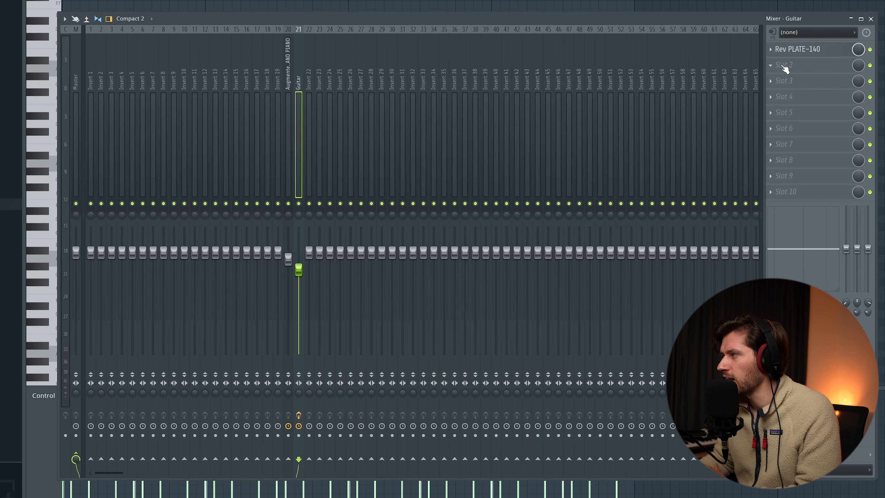
# Insert Fruity Delay 2 ahead of the plate reverb on the Guitar track and reduce its feedback volume and cutoff during playback
pyautogui.click(780, 51)
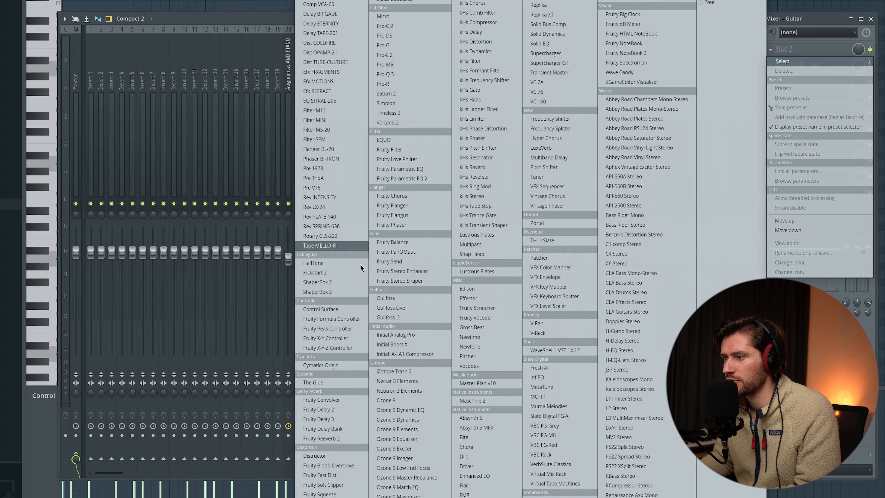
pyautogui.click(350, 410)
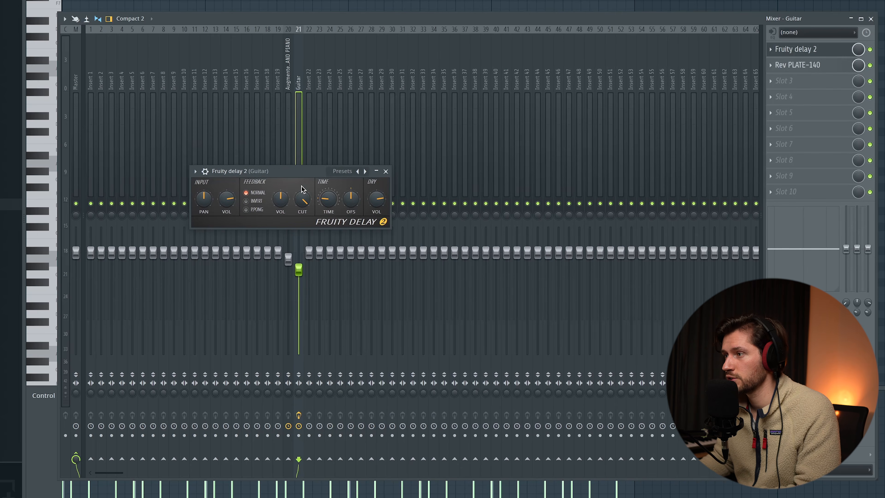
pyautogui.press('space')
pyautogui.moveTo(282, 200); pyautogui.dragTo(303, 230)
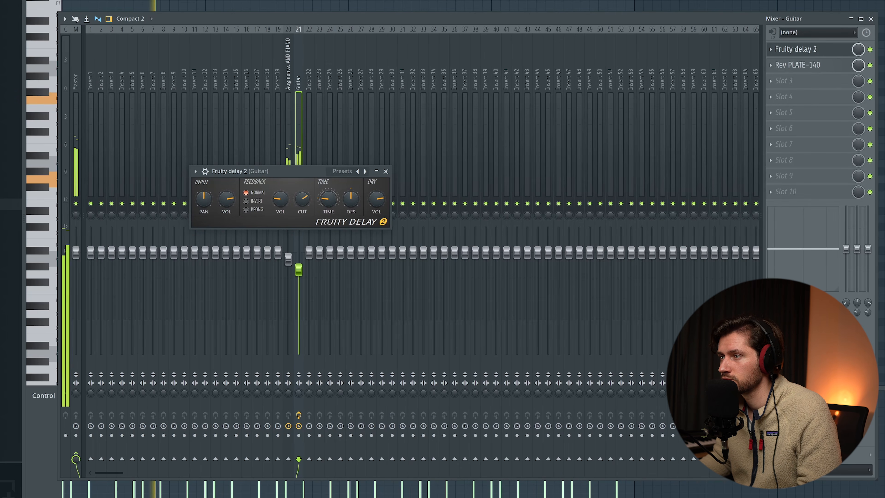
# Lower the input volume of Fruity Delay 2 on the Guitar track, close the effect and stop playback
pyautogui.moveTo(227, 200); pyautogui.dragTo(227, 225)
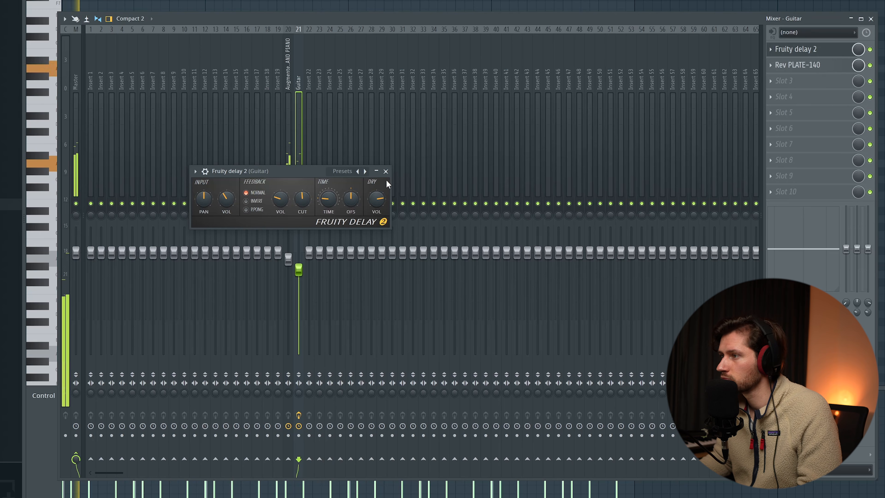
pyautogui.click(386, 171)
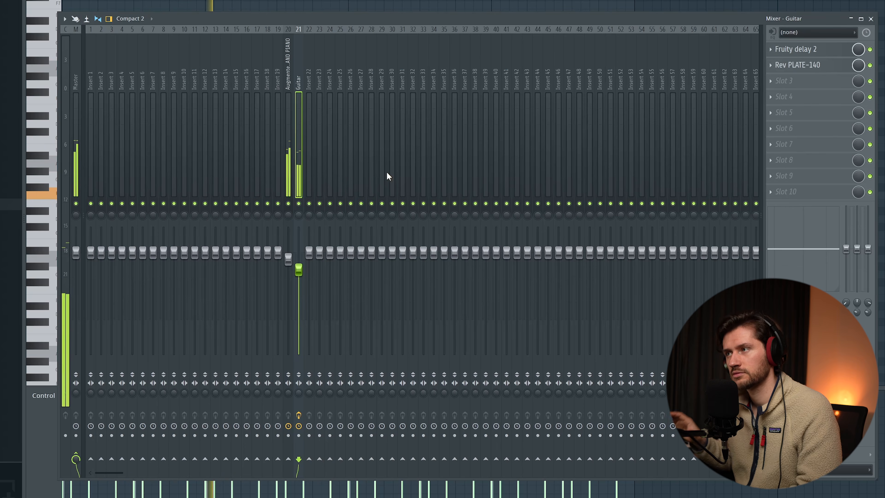
pyautogui.press('space')
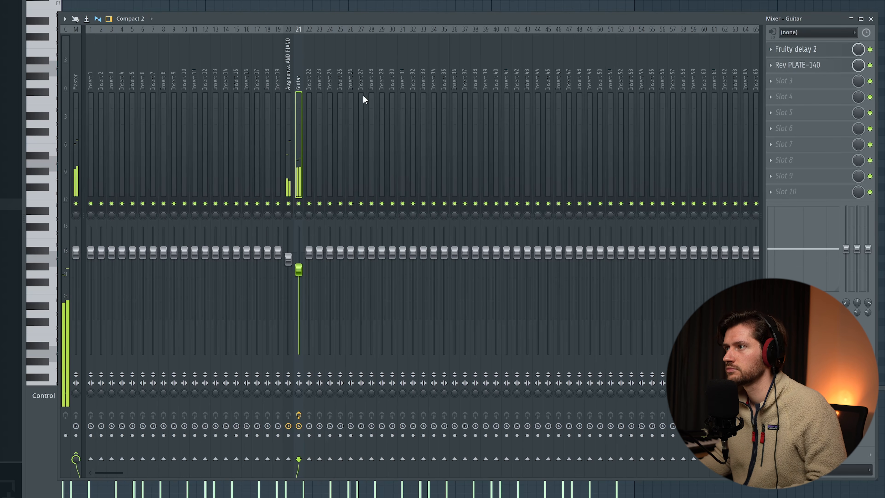
# Clone the Guitar channel in the channel rack and close the clone's Kontakt window
pyautogui.press('F6')
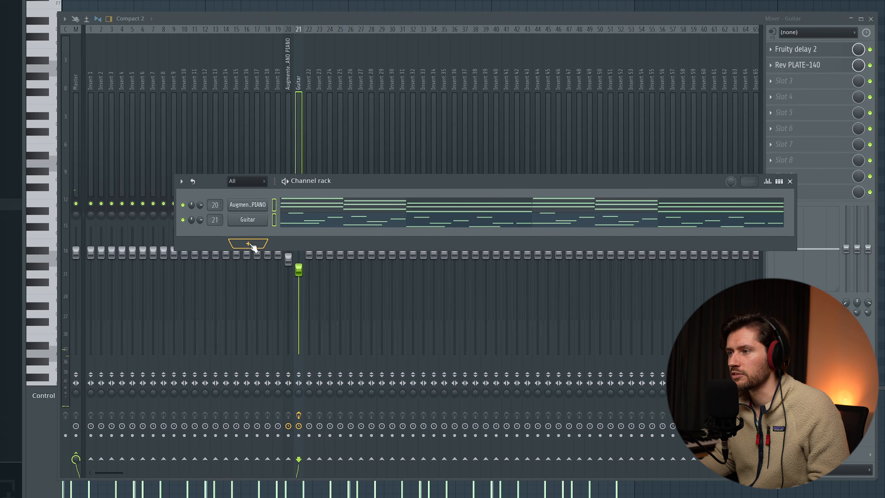
pyautogui.rightClick(246, 225)
pyautogui.click(304, 314)
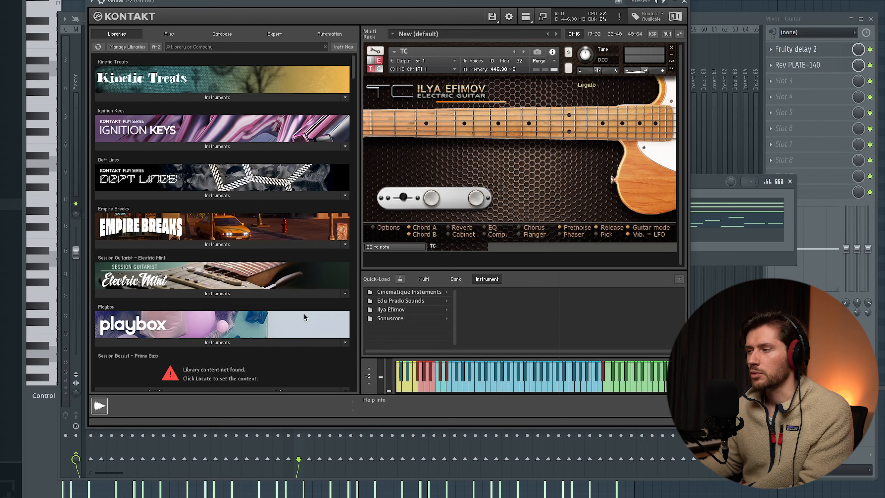
pyautogui.click(684, 2)
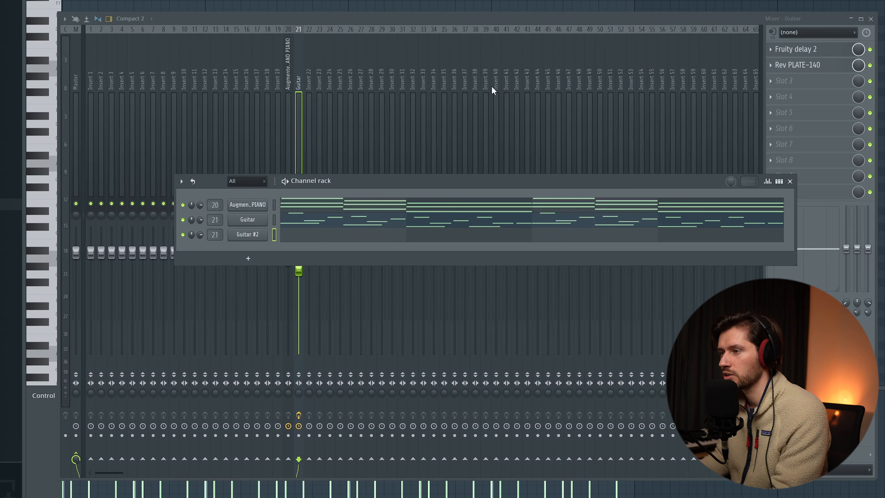
# Draw three consecutive short E6 notes from beat 2 of bar 1 for Guitar #2, checking them against playback
pyautogui.click(332, 240)
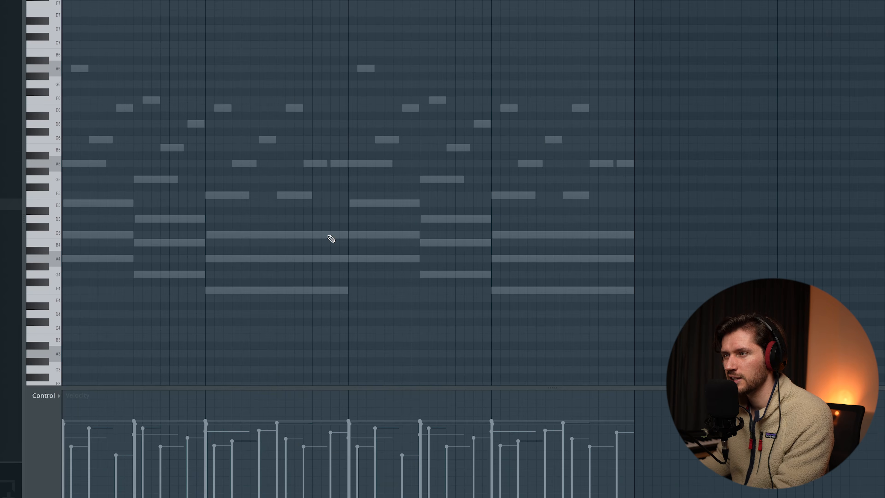
pyautogui.scroll(2, 330, 238)
pyautogui.press('space')
pyautogui.moveTo(133, 131); pyautogui.dragTo(102, 132)
pyautogui.press('space')
pyautogui.press('space')
pyautogui.click(127, 132)
pyautogui.press('space')
pyautogui.press('space')
pyautogui.press('space')
pyautogui.click(120, 131)
pyautogui.press('space')
# Complete the Guitar #2 phrase with an F6 note on beat 3 and a final E6 note, checking it in playback
pyautogui.click(129, 124)
pyautogui.press('space')
pyautogui.moveTo(130, 124); pyautogui.dragTo(142, 125)
pyautogui.press('space')
pyautogui.press('space')
pyautogui.click(154, 132)
pyautogui.press('space')
pyautogui.press('space')
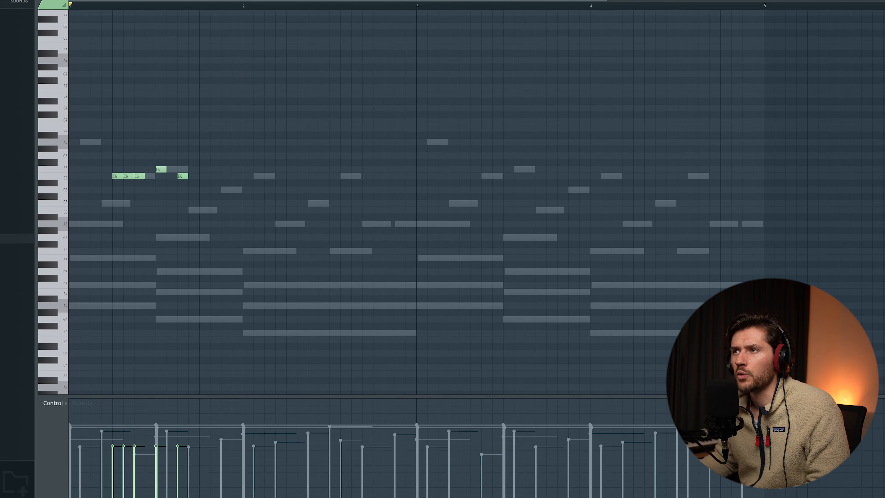
# Shorten all five Guitar #2 notes together, then lengthen only the F6 note
pyautogui.click(48, 0)
pyautogui.click(61, 0)
pyautogui.click(68, 28)
pyautogui.moveTo(204, 151); pyautogui.dragTo(113, 193)
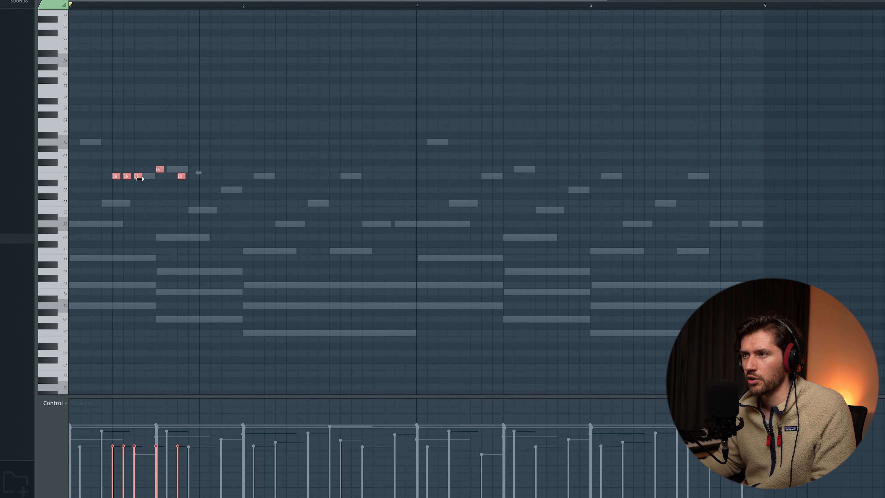
pyautogui.press('space')
pyautogui.press('space')
pyautogui.press('space')
pyautogui.moveTo(163, 169); pyautogui.dragTo(171, 170)
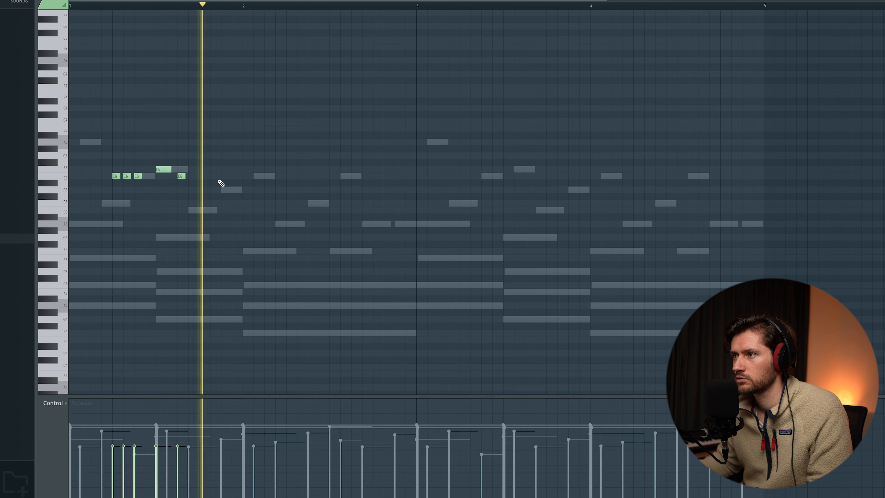
# Move the Guitar #2 phrase up to G6 and A6 and repeat it in bar 3
pyautogui.press('space')
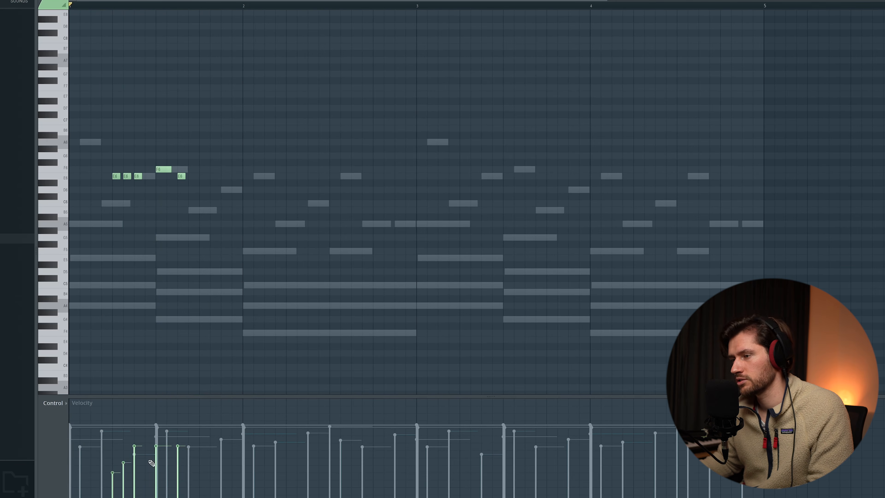
pyautogui.press('space')
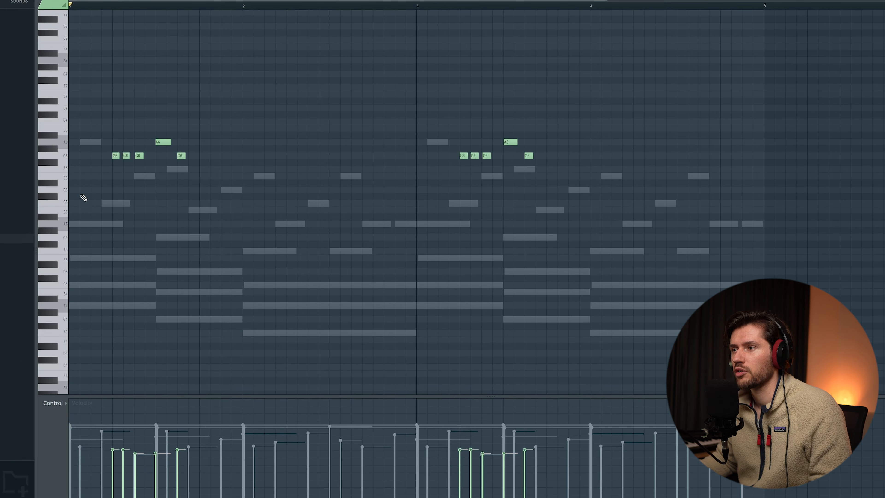
pyautogui.press('space')
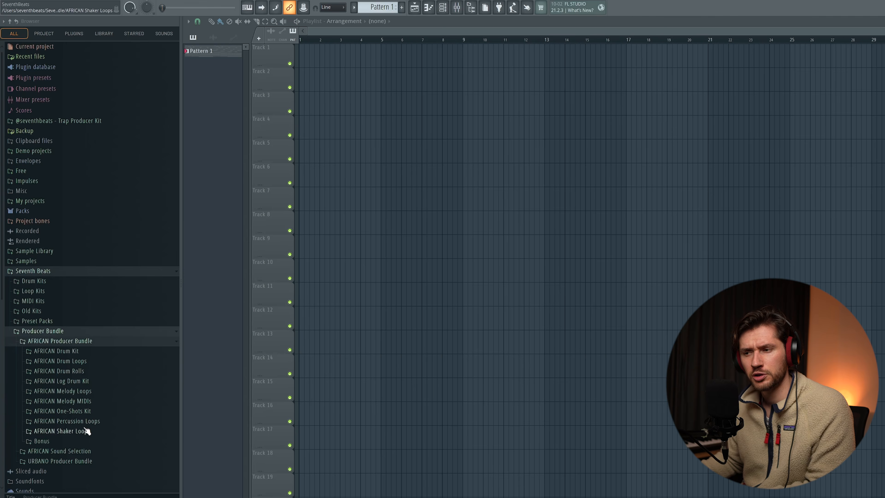
# Place the Shaker 6 loop from the AFRICAN Shaker Loops folder on Track 6 of the playlist at bar 1
pyautogui.click(86, 431)
pyautogui.scroll(-10, 79, 383)
pyautogui.click(83, 139)
pyautogui.moveTo(74, 139); pyautogui.dragTo(442, 176)
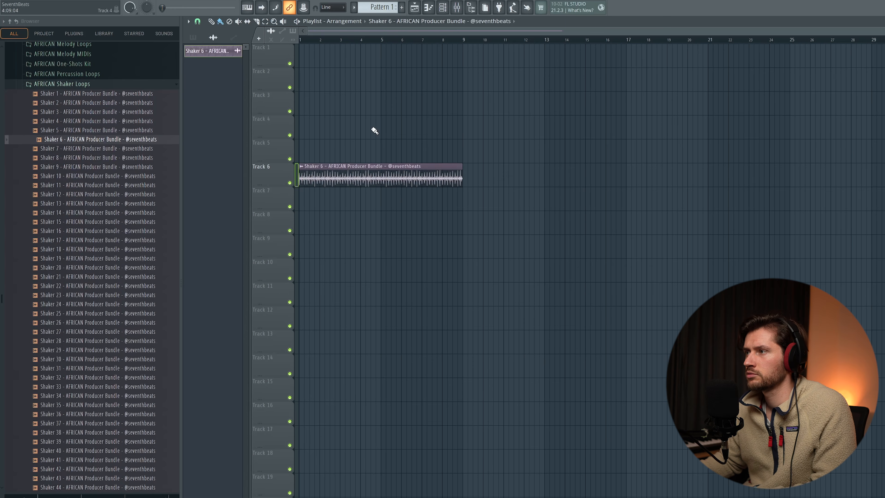
# Set the Shaker 6 channel volume to about 51% and place Pattern 1 twice in a row on Track 3 from bar 1
pyautogui.doubleClick(397, 175)
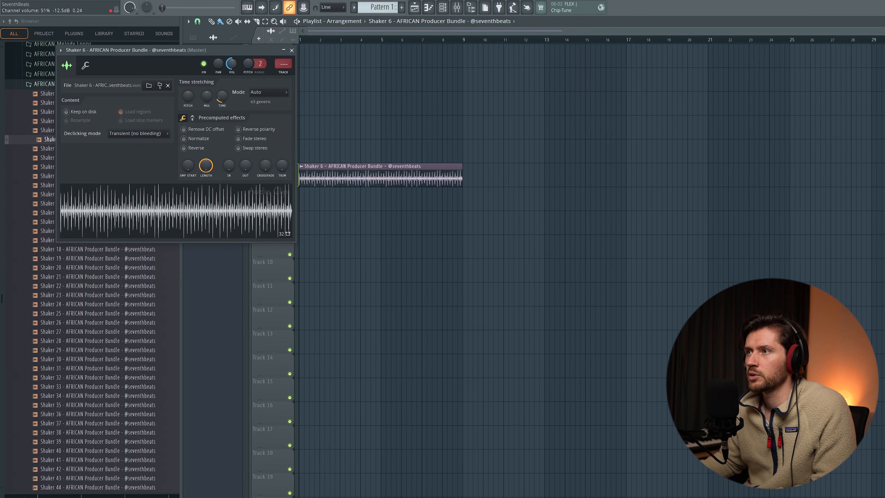
pyautogui.moveTo(445, 101); pyautogui.dragTo(332, 102)
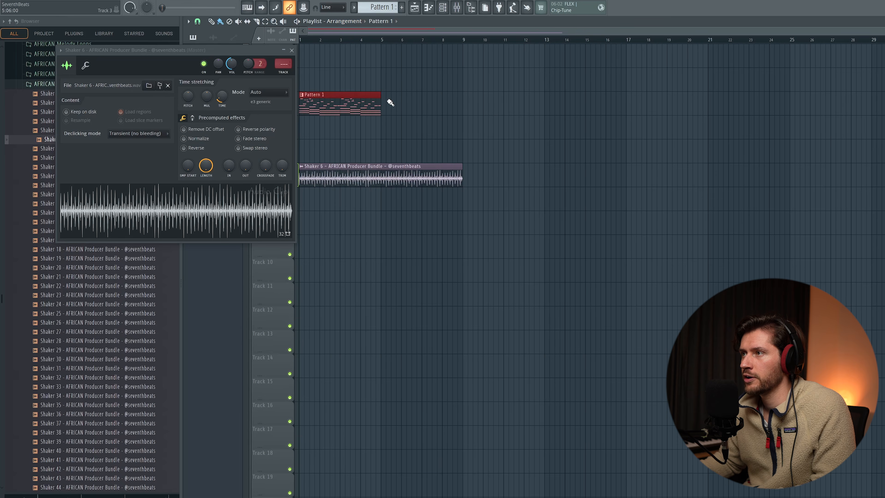
pyautogui.click(291, 50)
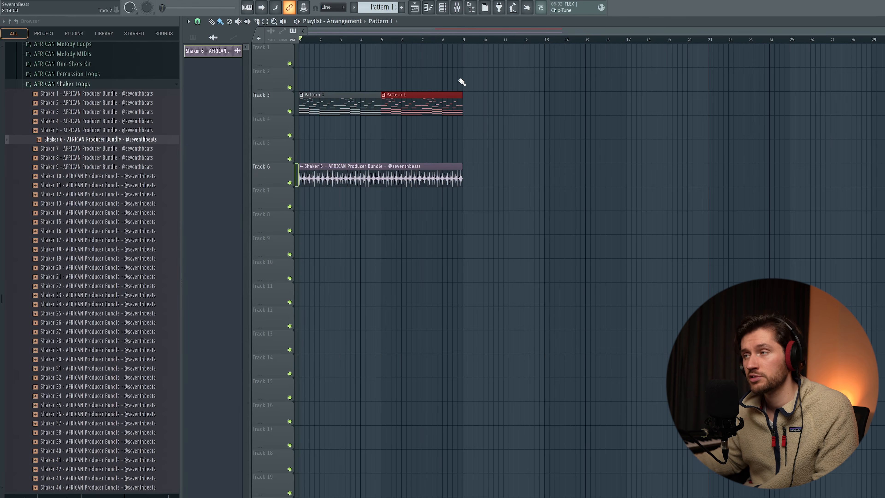
# Lower the Shaker 6 channel volume to about 41% during playback and stop the song
pyautogui.doubleClick(396, 175)
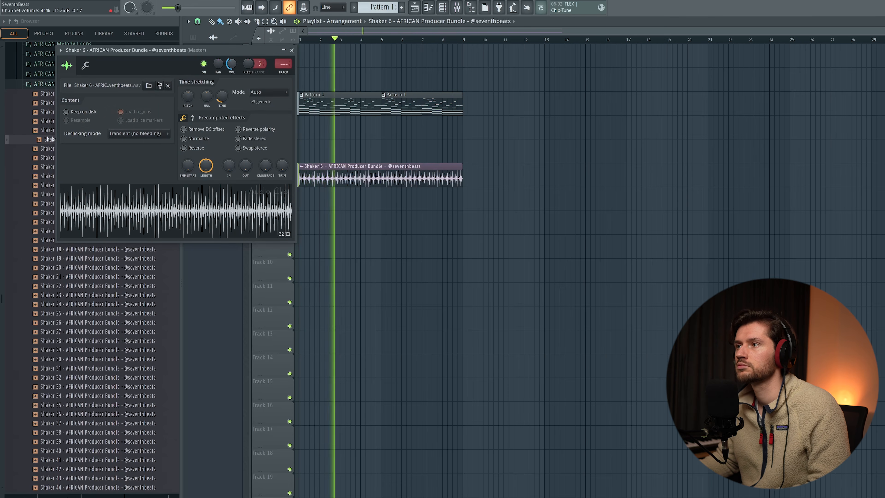
pyautogui.click(292, 50)
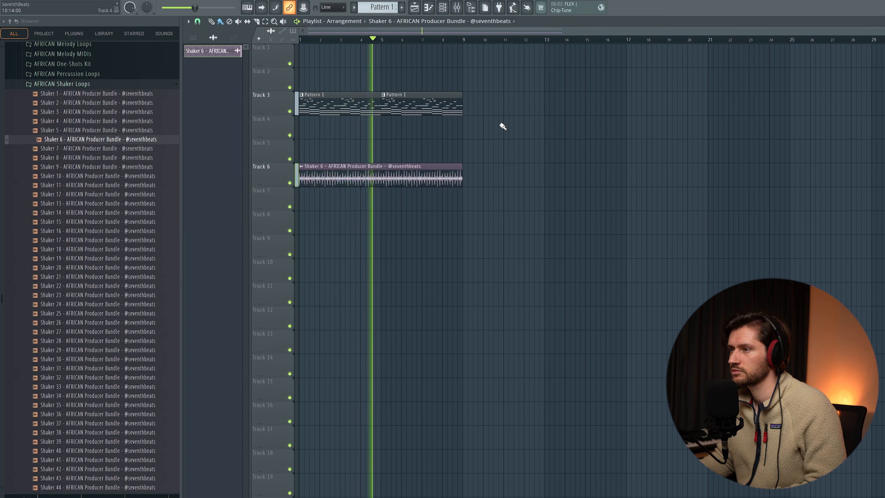
pyautogui.press('space')
# Preview rimshots from the AFRICAN Drum Kit and add Rim 19 to the channel rack as a new channel
pyautogui.click(453, 9)
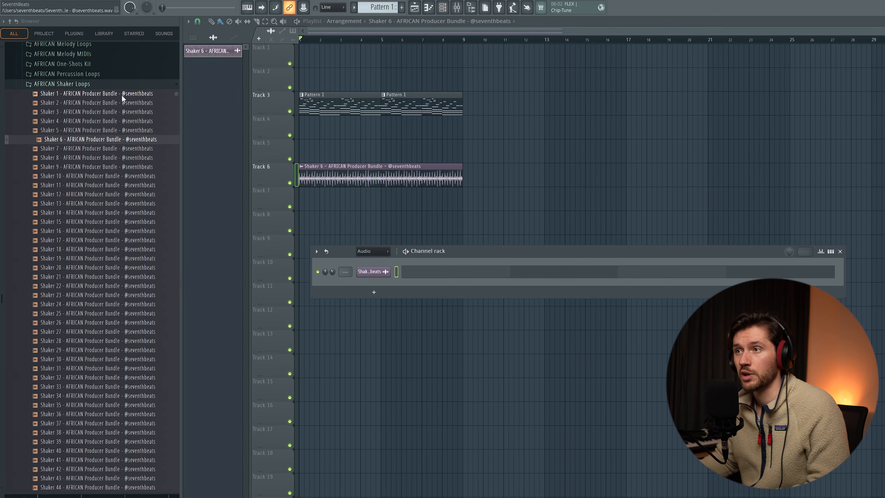
pyautogui.click(74, 85)
pyautogui.click(59, 288)
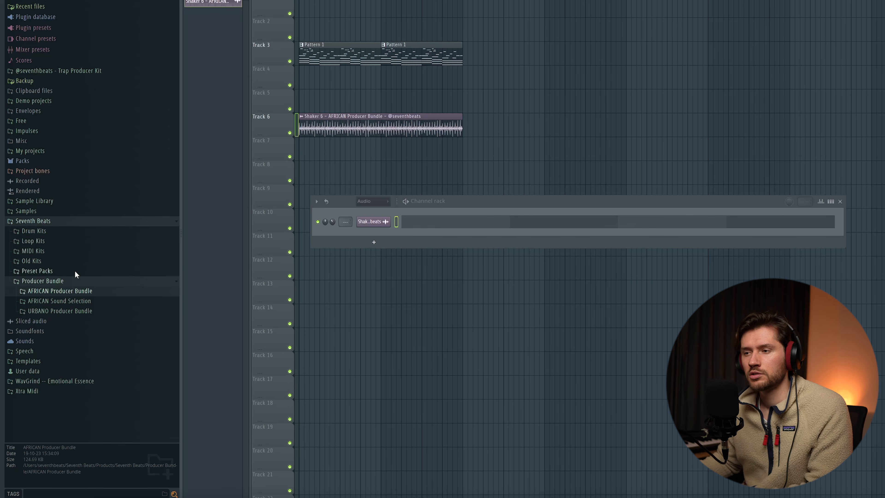
pyautogui.click(70, 290)
pyautogui.click(69, 302)
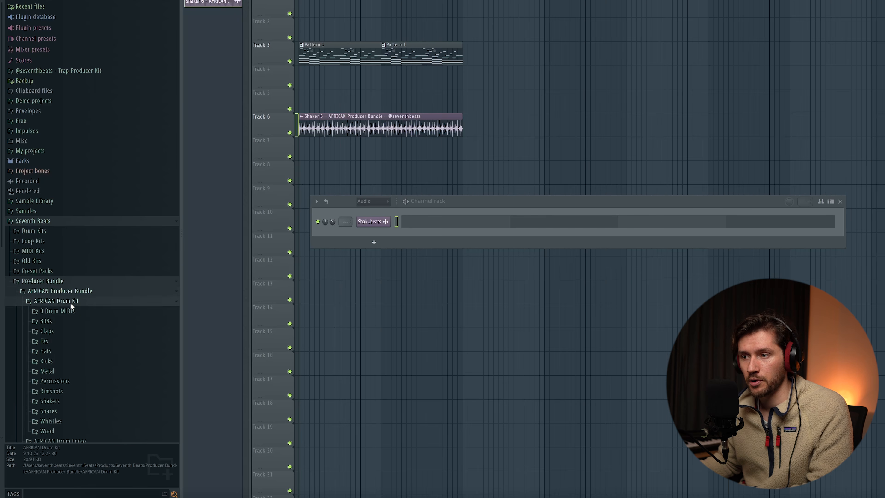
pyautogui.scroll(1, 113, 234)
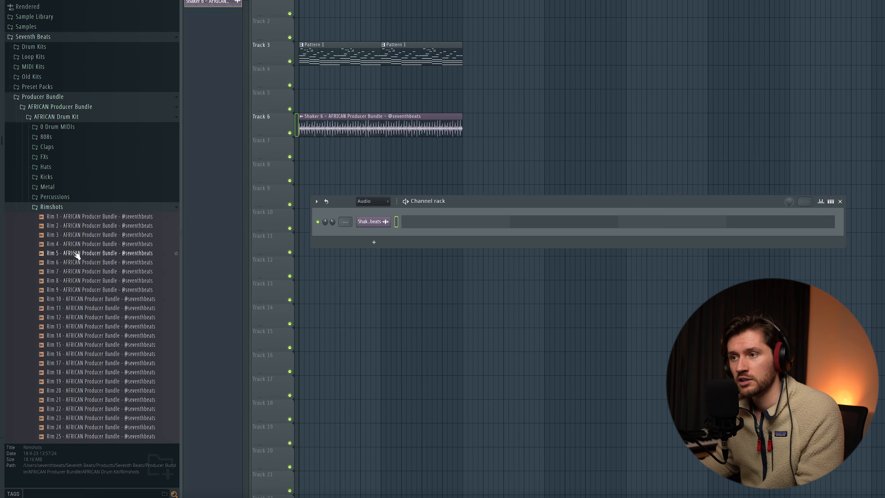
pyautogui.scroll(-5, 78, 257)
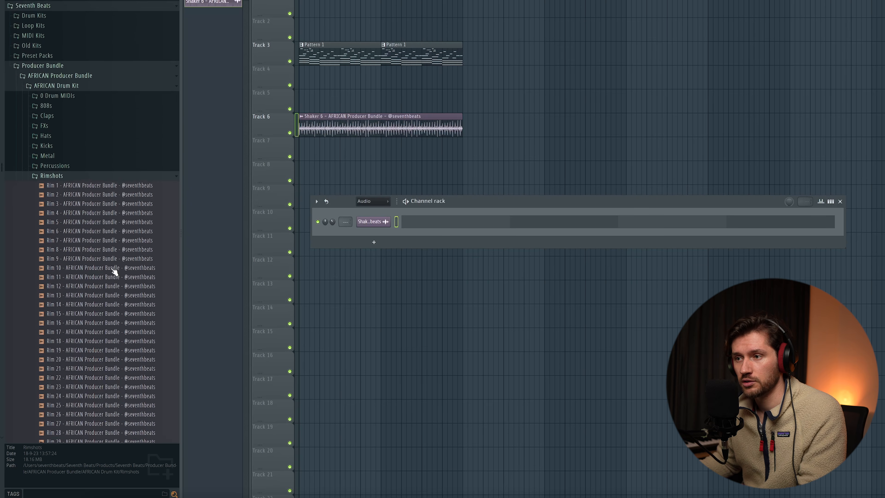
pyautogui.click(83, 263)
pyautogui.click(96, 273)
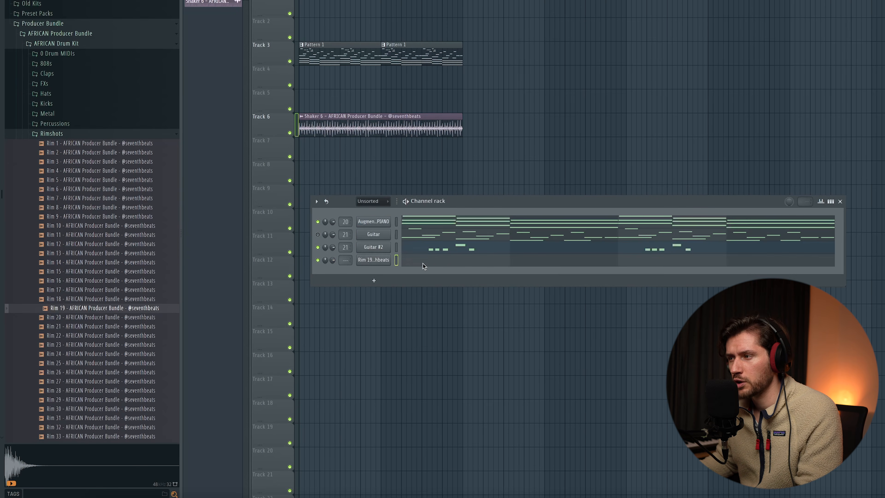
# Draw a syncopated pattern of five C5 notes for Rim 19 across bar 1, at steps 1, 4, 7, 11 and 13
pyautogui.click(422, 264)
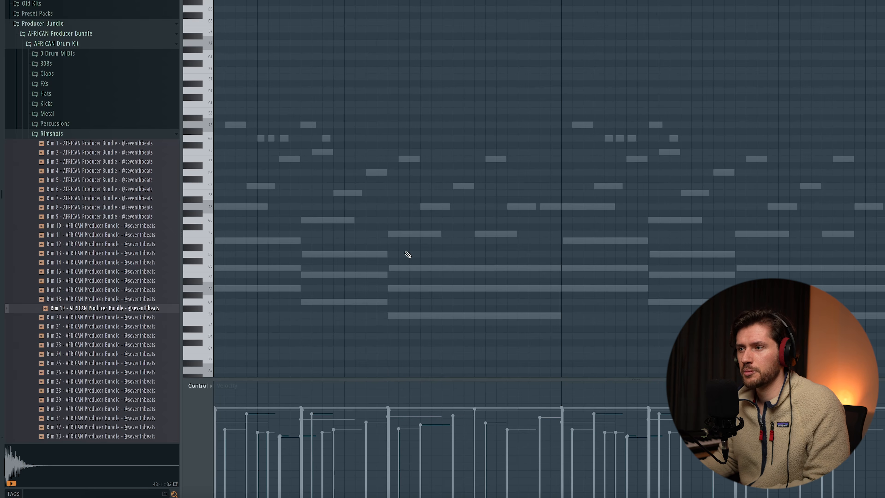
pyautogui.scroll(-5, 426, 266)
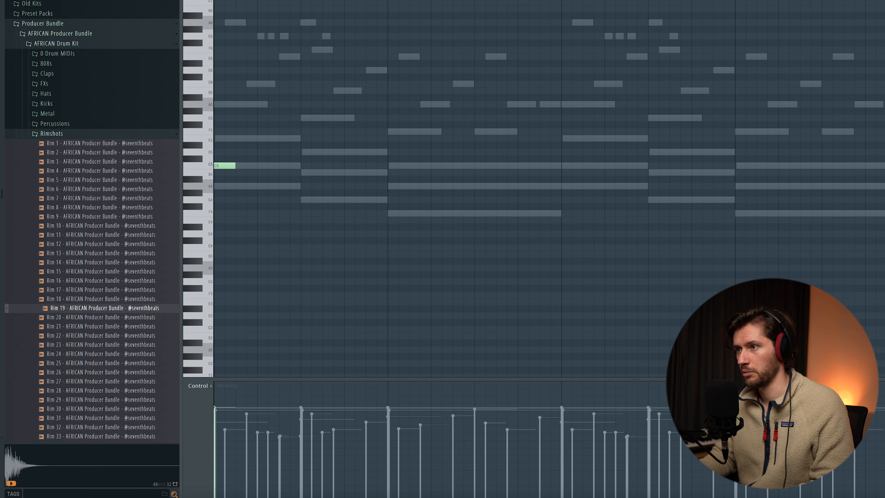
pyautogui.scroll(4, 264, 168)
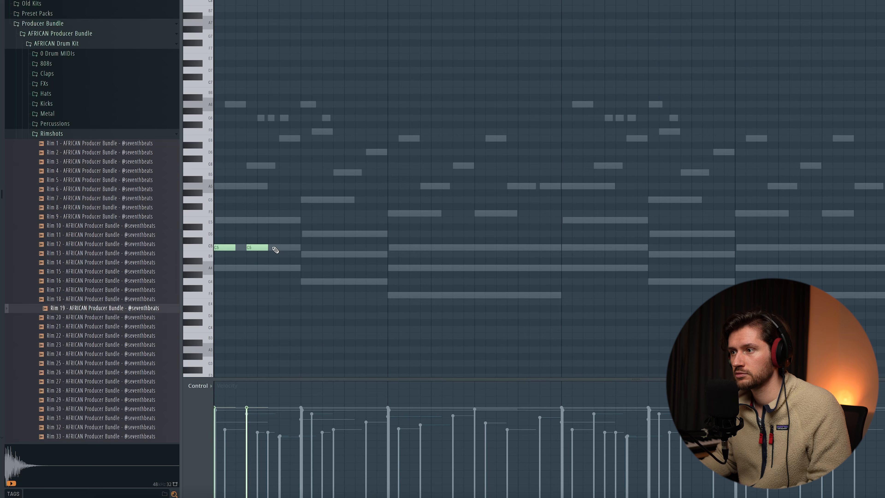
pyautogui.press('space')
pyautogui.click(326, 248)
pyautogui.click(349, 247)
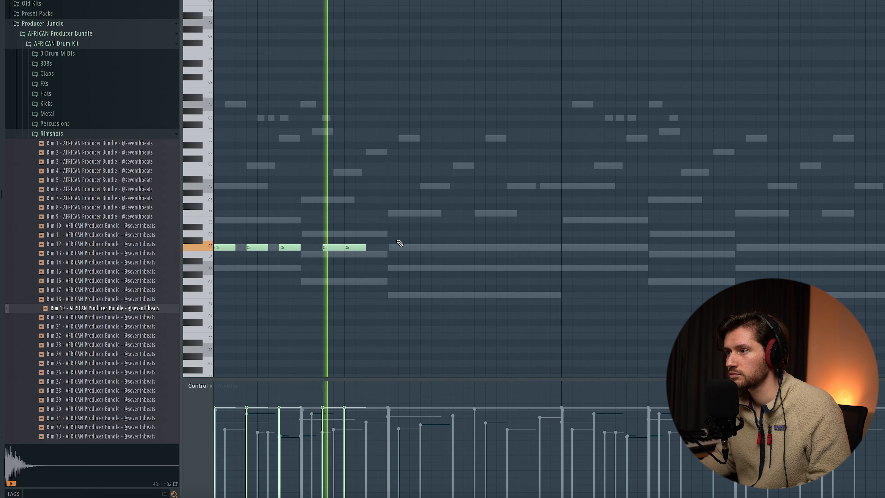
# Duplicate the Rim 19 bar to fill four bars and slightly randomize the note velocities
pyautogui.hotkey('ctrl', 'b')
pyautogui.hotkey('ctrl', 'b')
pyautogui.hotkey('ctrl', 'b')
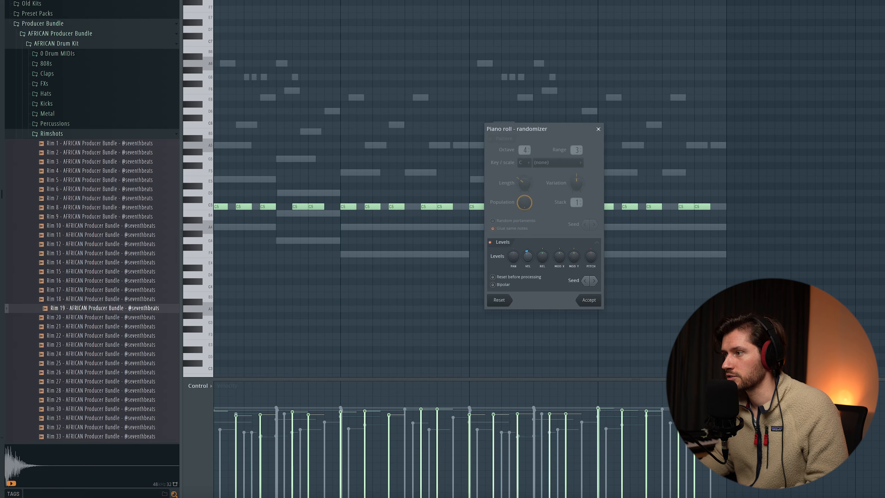
pyautogui.click(589, 300)
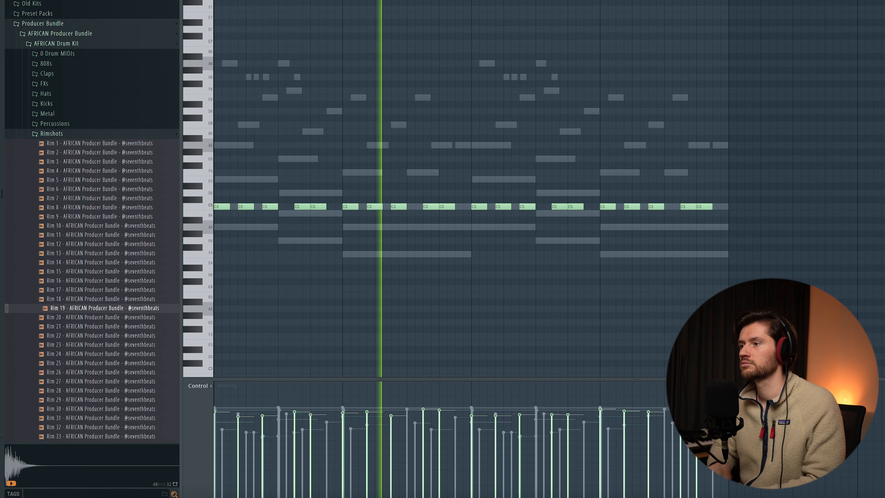
pyautogui.press('space')
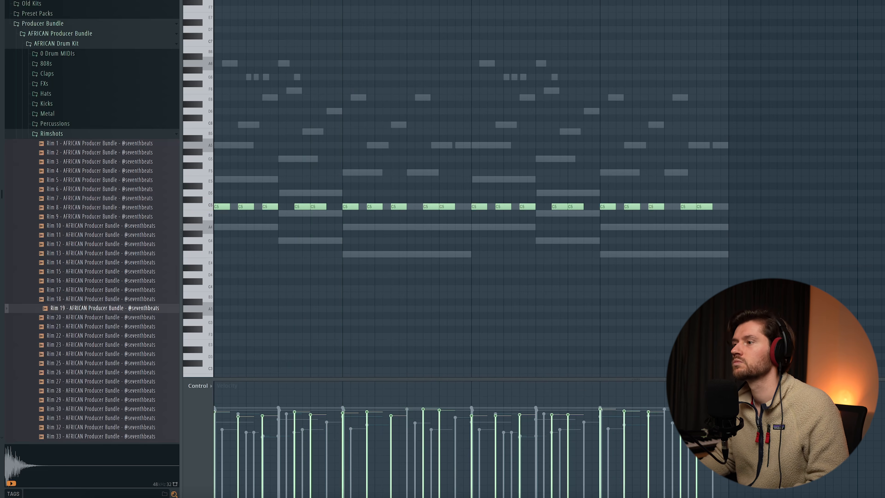
# Preview samples in the AFRICAN Drum Kit's Kicks folder and select Kick 19
pyautogui.click(62, 135)
pyautogui.click(59, 177)
pyautogui.click(85, 259)
pyautogui.click(88, 287)
pyautogui.scroll(-2, 88, 291)
pyautogui.click(86, 306)
pyautogui.click(86, 351)
pyautogui.click(82, 361)
# Add Kick 19 to the channel rack as a new channel
pyautogui.press('F6')
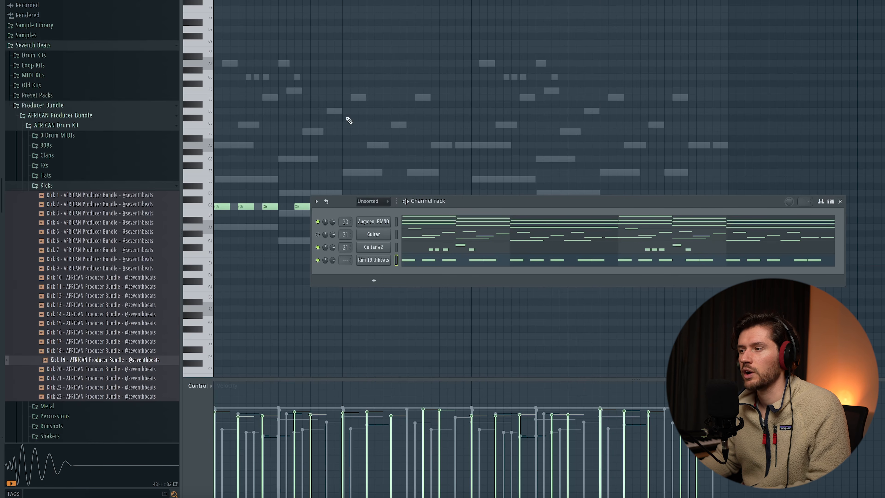
pyautogui.moveTo(385, 248); pyautogui.dragTo(382, 260)
pyautogui.press('F6')
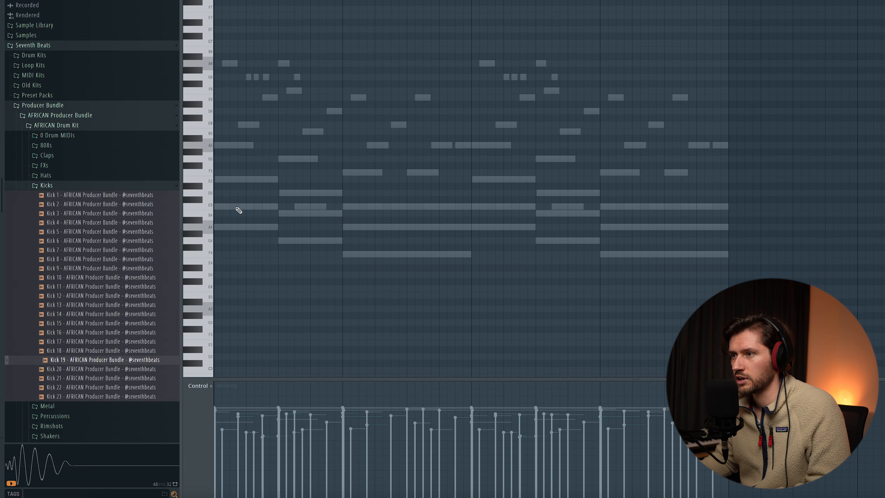
# Draw C5 kicks at steps 1, 5, 7, 9 and 13 of bar 1 and 1, 5, 9 and 13 of bar 2, duplicated into bars 3-4
pyautogui.press('space')
pyautogui.press('space')
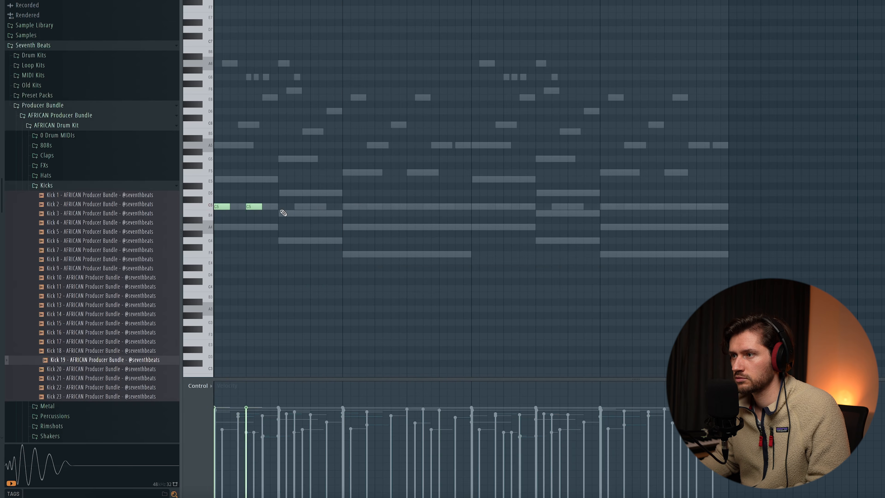
pyautogui.click(262, 207)
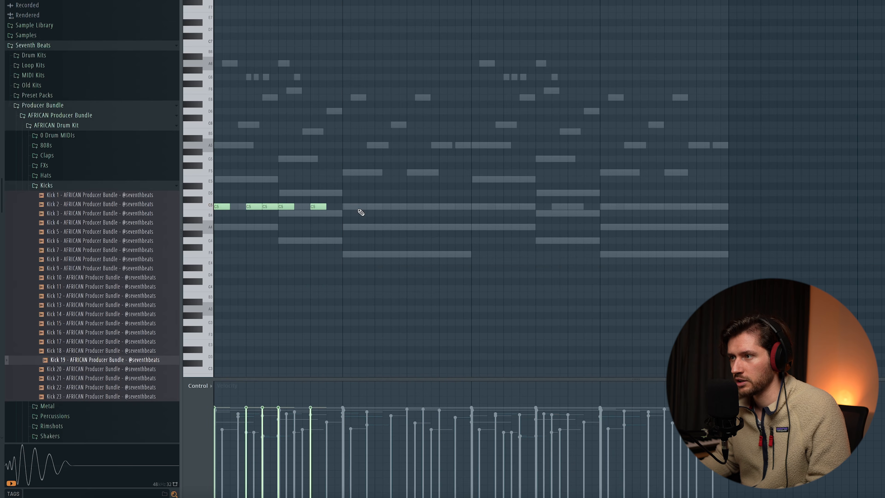
pyautogui.hotkey('ctrl', 'a')
pyautogui.hotkey('ctrl', 'b')
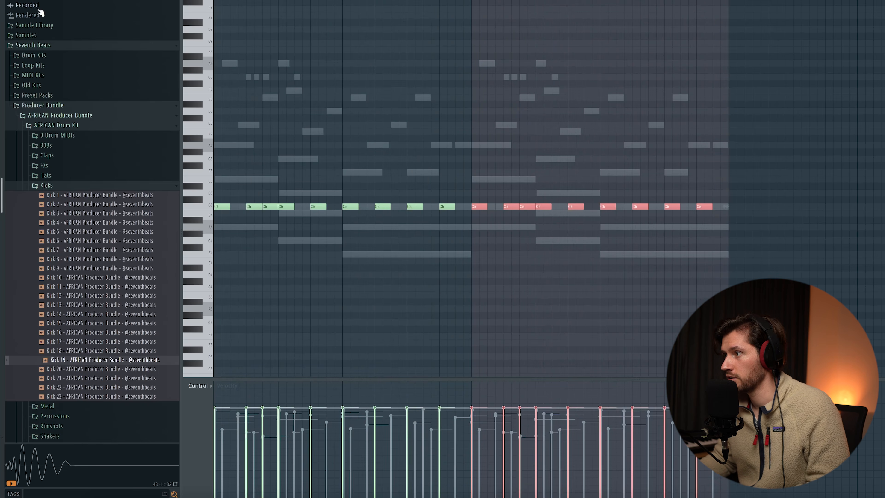
pyautogui.hotkey('ctrl', 'd')
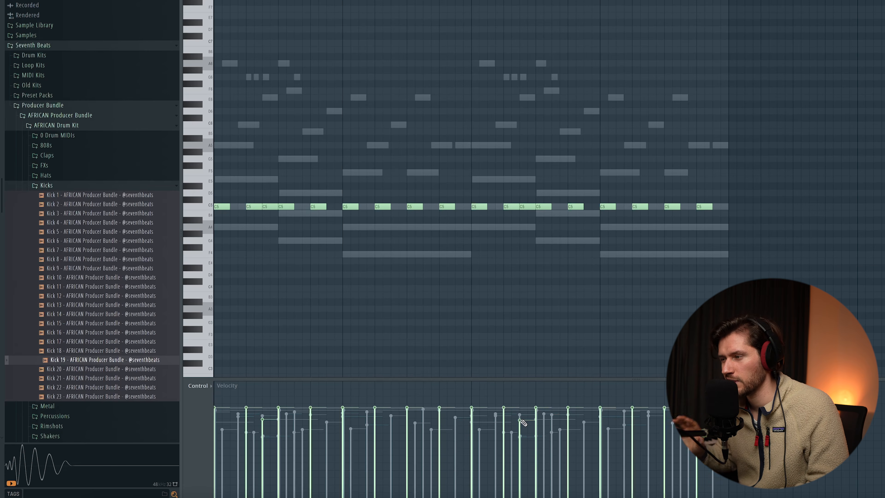
# Preview rimshots from the AFRICAN Drum Kit's Rimshots folder and add Rim 24 to the channel rack as a new channel
pyautogui.click(70, 185)
pyautogui.click(73, 215)
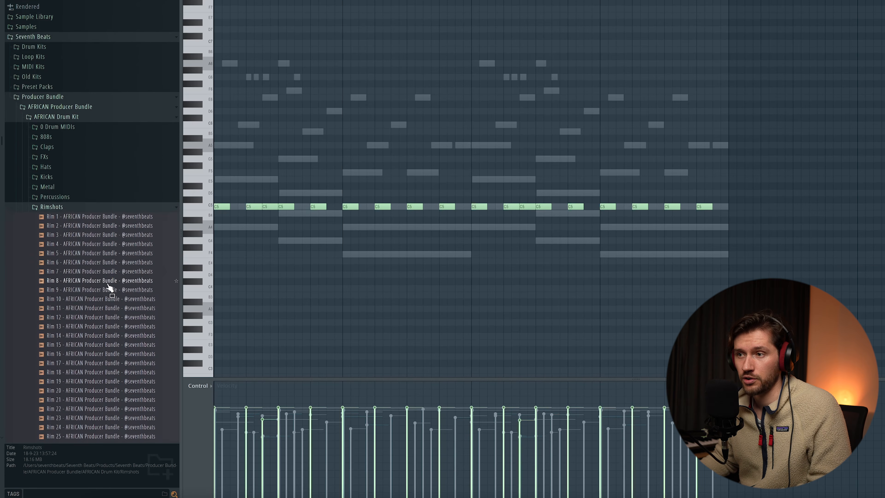
pyautogui.scroll(-5, 104, 279)
pyautogui.click(63, 243)
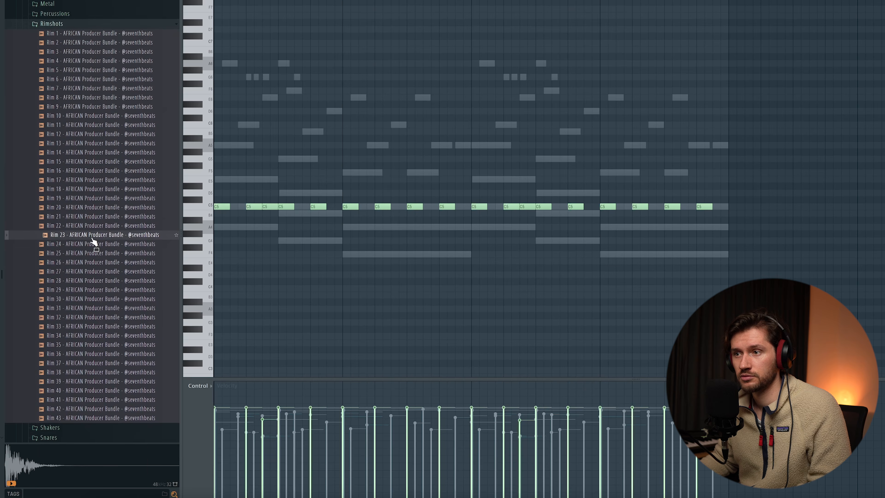
pyautogui.press('F6')
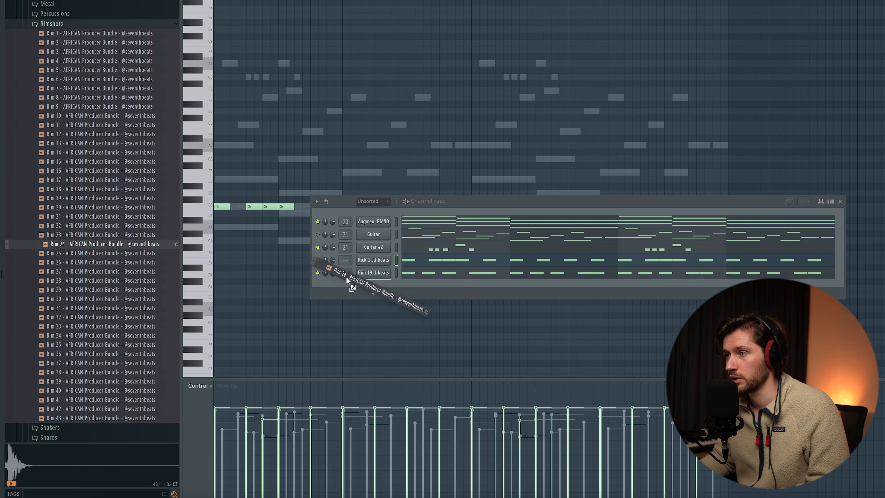
pyautogui.moveTo(347, 277); pyautogui.dragTo(394, 270)
# Copy the Rim 19 channel's pattern to the Rim 24 channel and play the beat
pyautogui.click(397, 272)
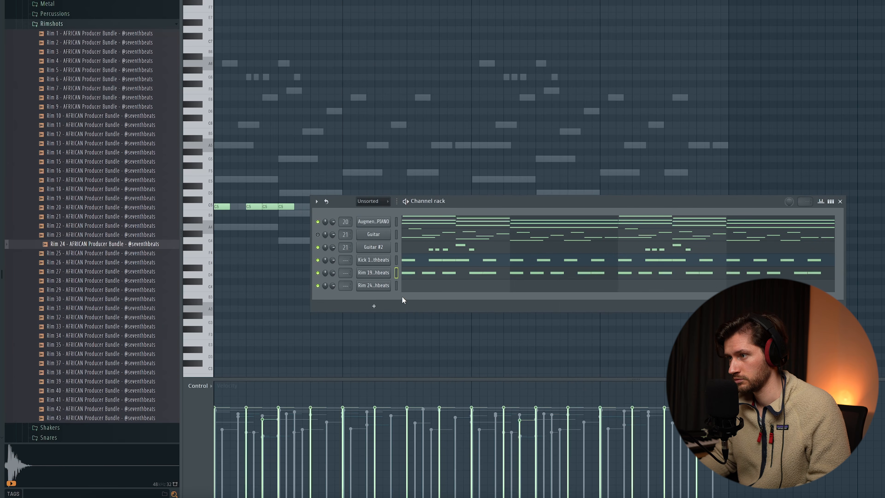
pyautogui.hotkey('ctrl', 'v')
pyautogui.press('space')
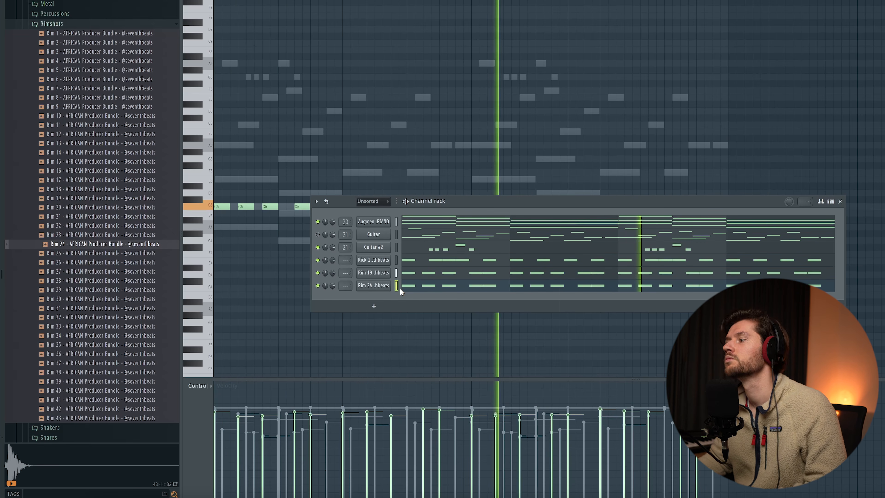
# Randomize the velocities of the Rim 24 notes in the piano roll with the Bipolar option enabled
pyautogui.click(432, 283)
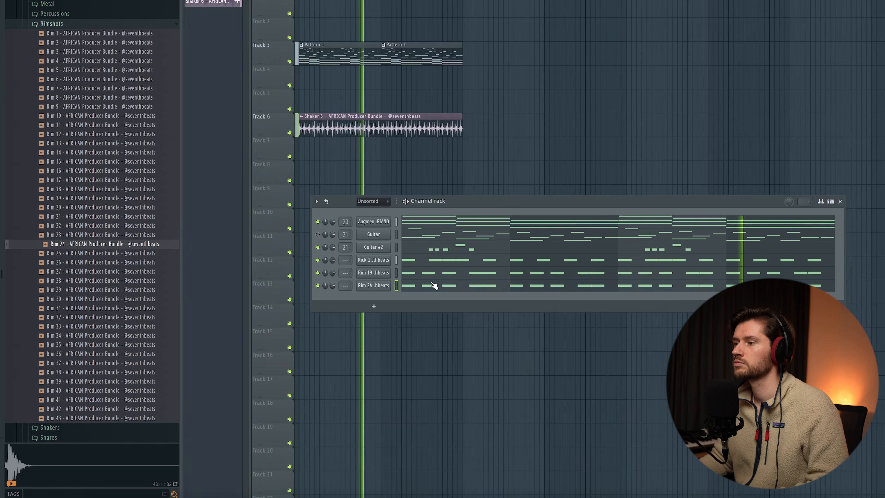
pyautogui.click(432, 283)
pyautogui.hotkey('alt', 'r')
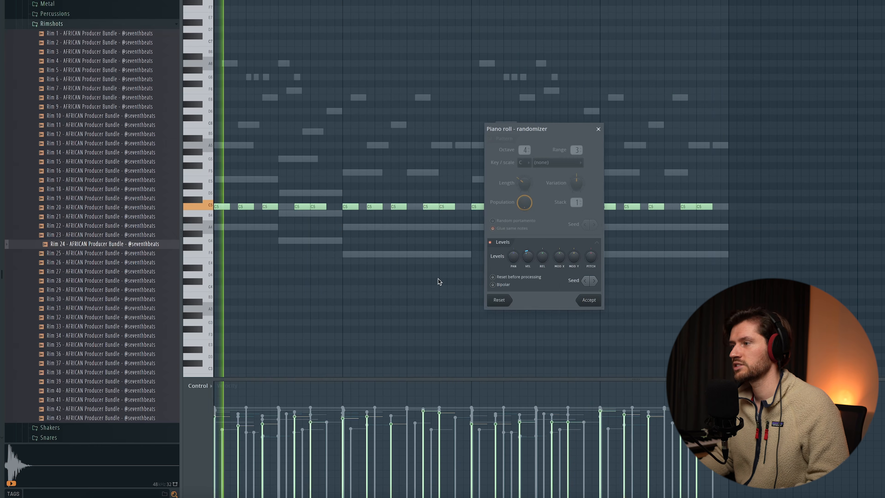
pyautogui.click(502, 284)
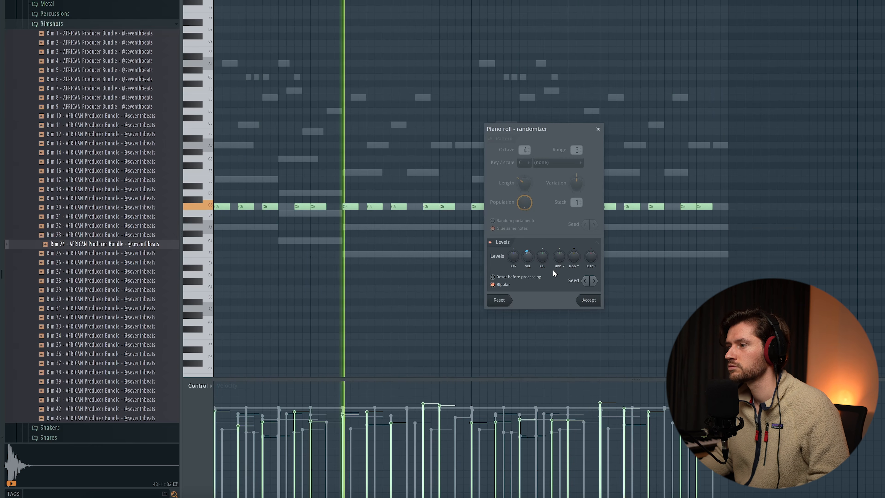
pyautogui.click(588, 300)
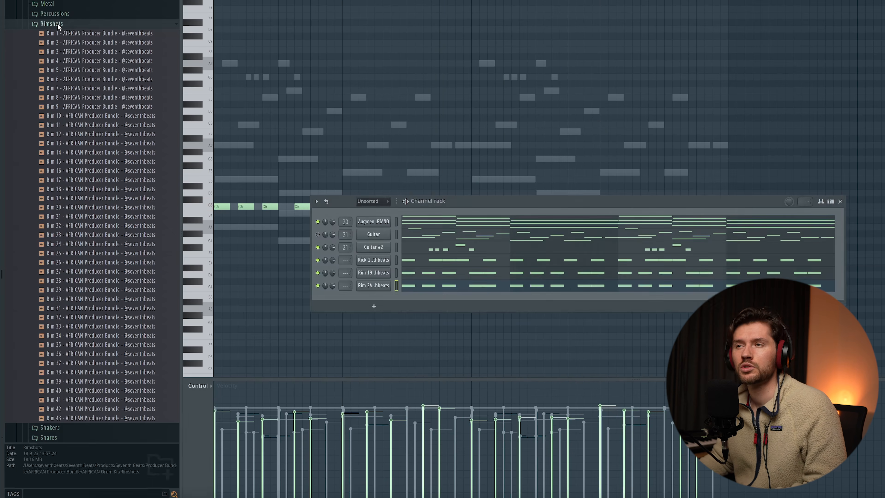
# Preview samples in the AFRICAN Drum Kit's Claps folder and add Clap 4 to the channel rack as a new channel
pyautogui.click(56, 24)
pyautogui.click(50, 160)
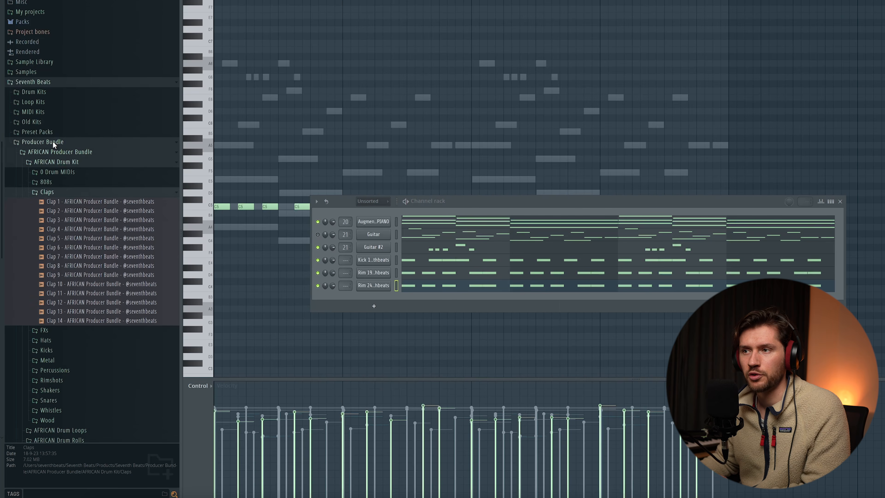
pyautogui.click(81, 230)
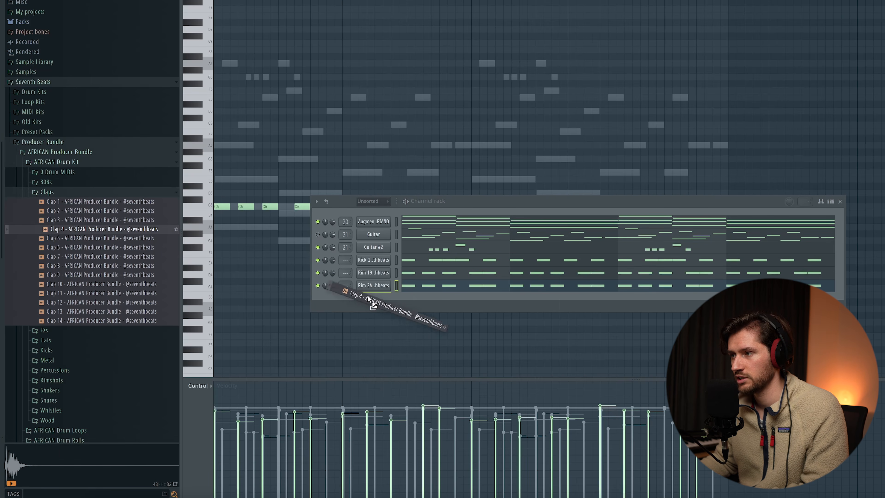
pyautogui.moveTo(368, 299); pyautogui.dragTo(370, 300)
pyautogui.press('F6')
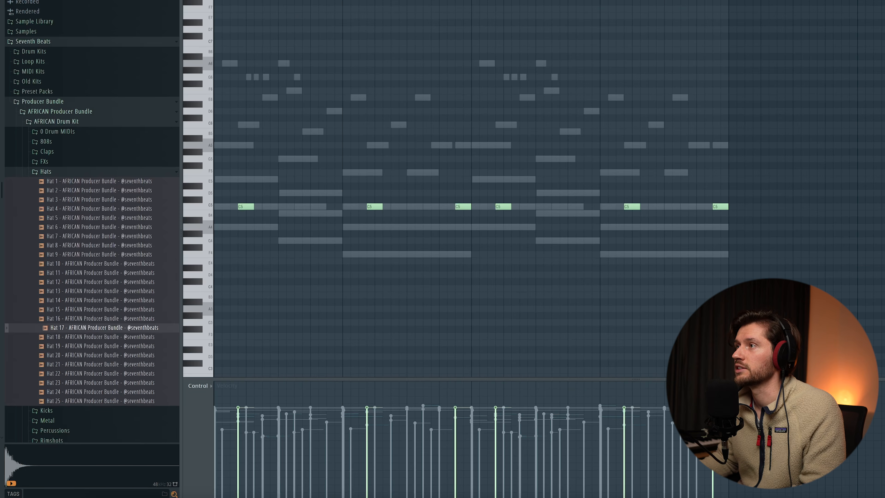
# Add Hat 17 to the channel rack as a new channel and close the rack
pyautogui.press('F6')
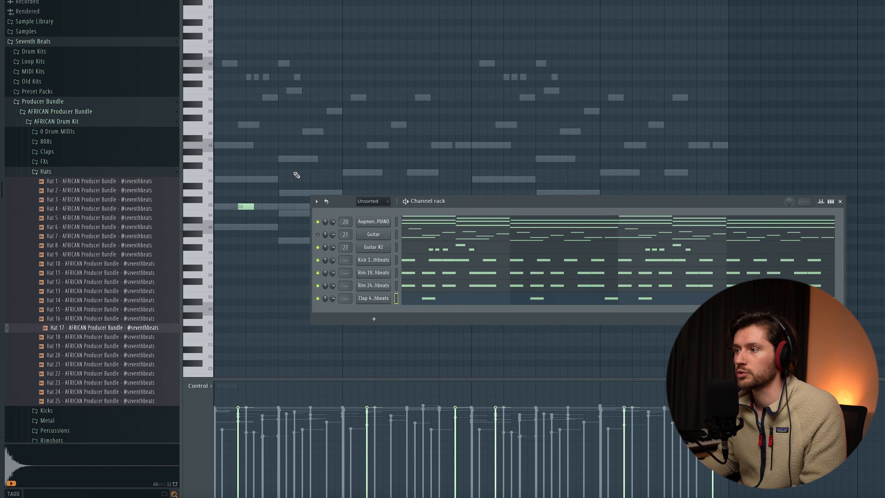
pyautogui.moveTo(357, 310); pyautogui.dragTo(359, 310)
pyautogui.press('F6')
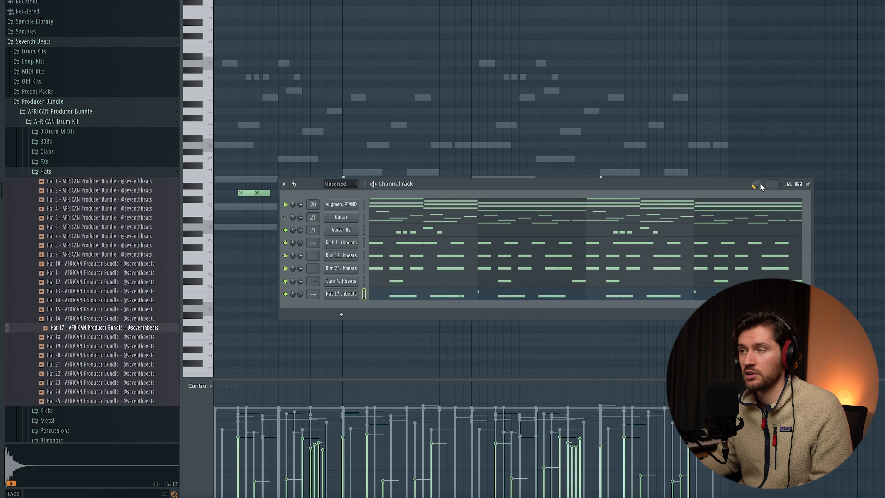
pyautogui.click(809, 184)
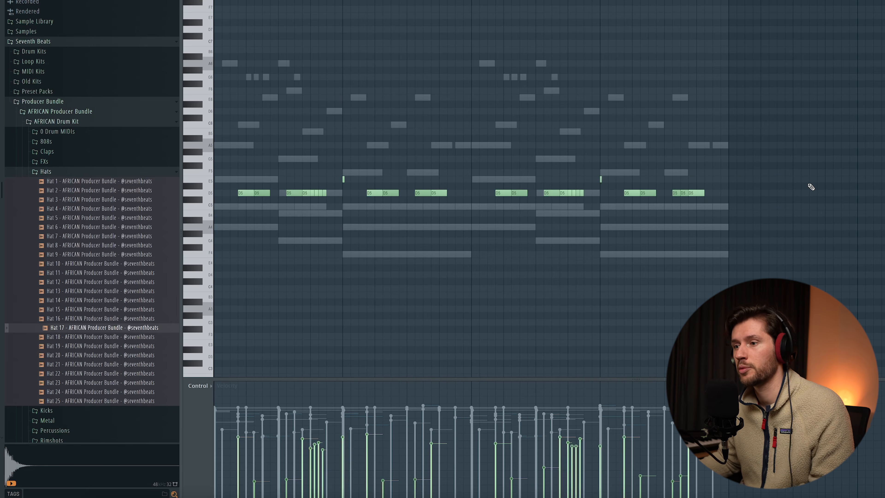
# Browse the AFRICAN Drum Kit's Percussions folder for a suitable percussion sample and collapse the folder
pyautogui.click(69, 173)
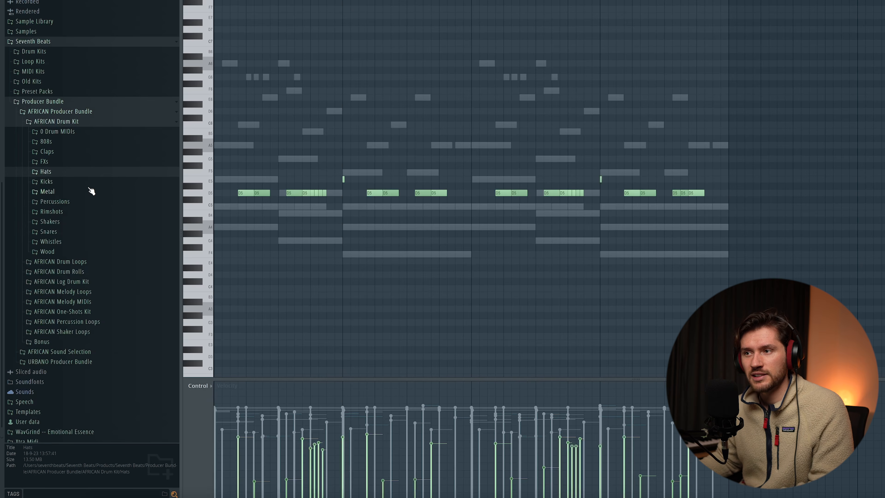
pyautogui.click(104, 202)
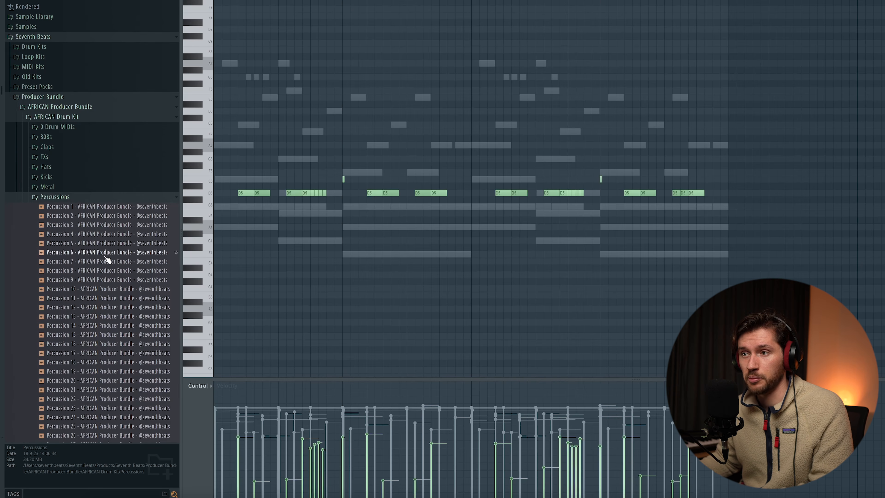
pyautogui.scroll(-5, 109, 264)
pyautogui.click(109, 263)
pyautogui.click(66, 88)
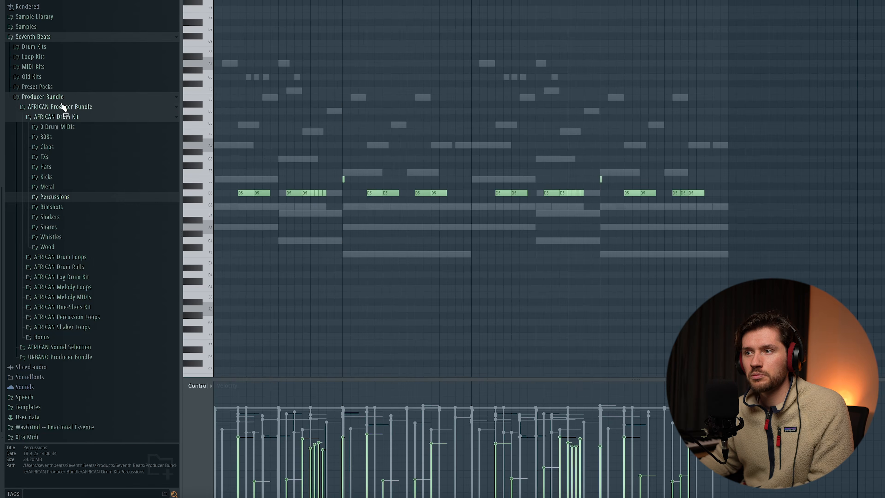
# Browse the Afrobeats Infinity Drum Kit's Percussions folder for bongos and add Bongo 15 to the channel rack as a new channel
pyautogui.click(62, 97)
pyautogui.click(62, 232)
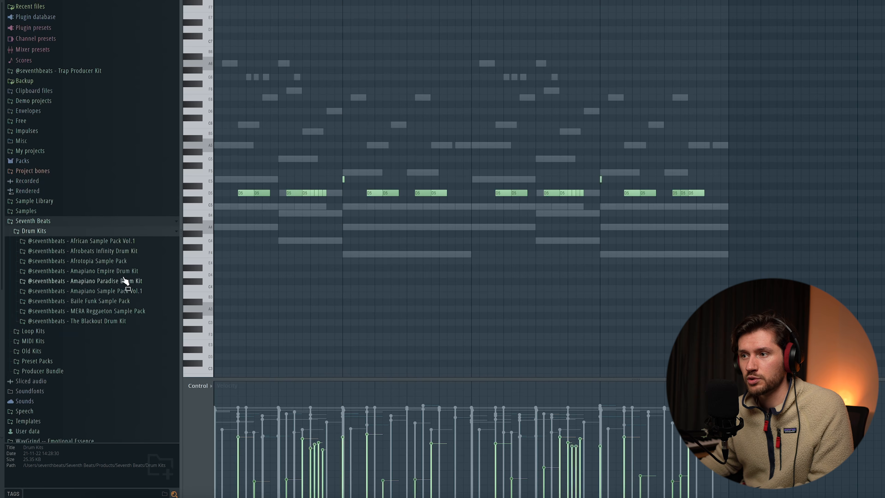
pyautogui.click(125, 252)
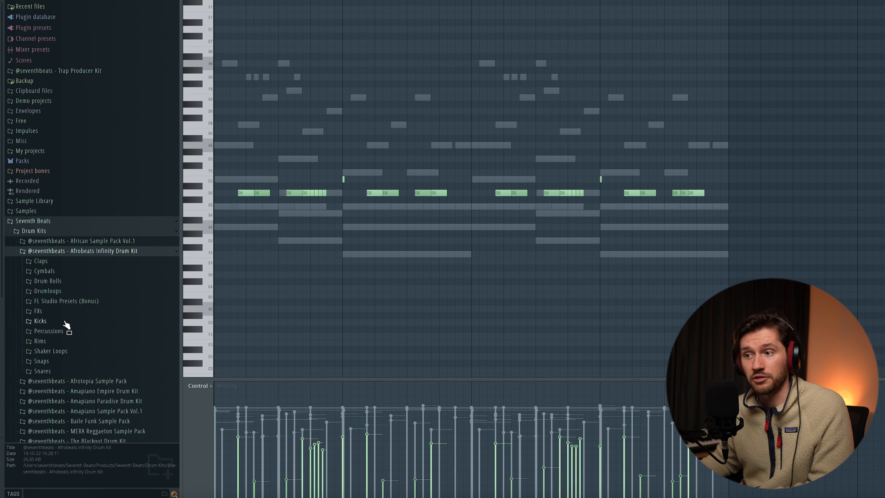
pyautogui.click(64, 330)
pyautogui.scroll(2, 90, 260)
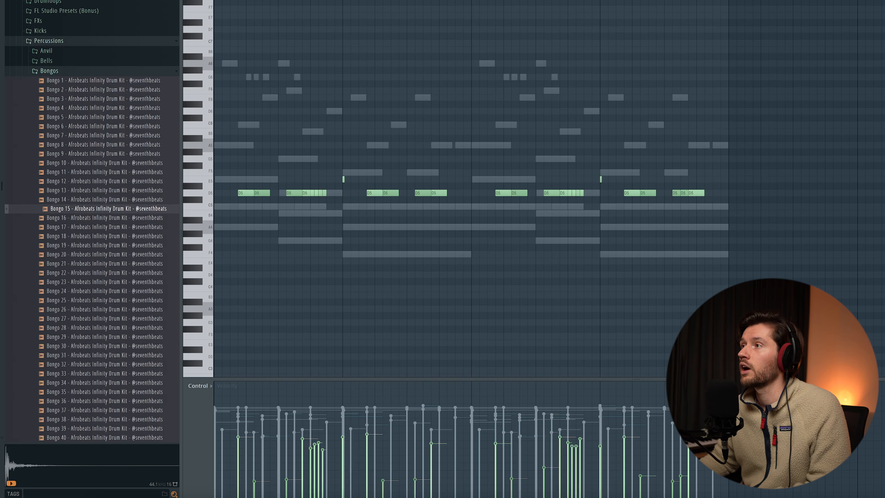
pyautogui.press('F6')
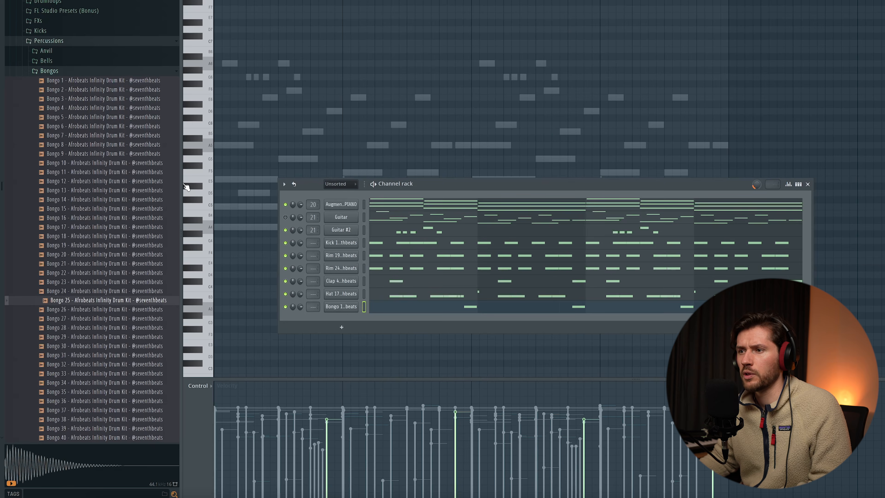
# Add Bongo 25 as a new channel and draw a C5 note at step 11 of bars 1 and 3
pyautogui.scroll(-1, 73, 309)
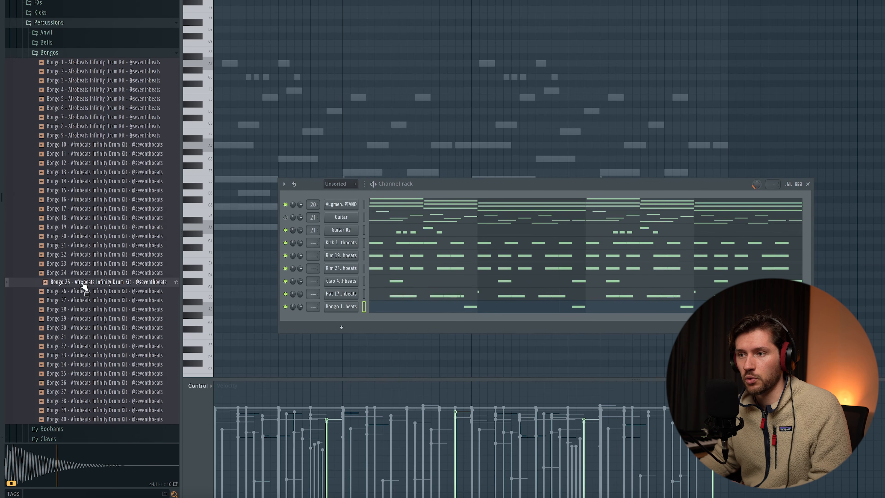
pyautogui.moveTo(345, 312); pyautogui.dragTo(345, 314)
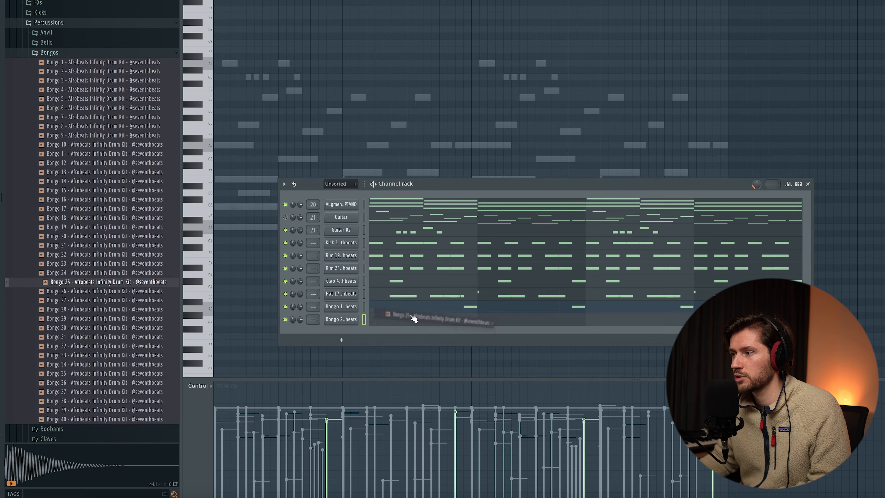
pyautogui.click(417, 317)
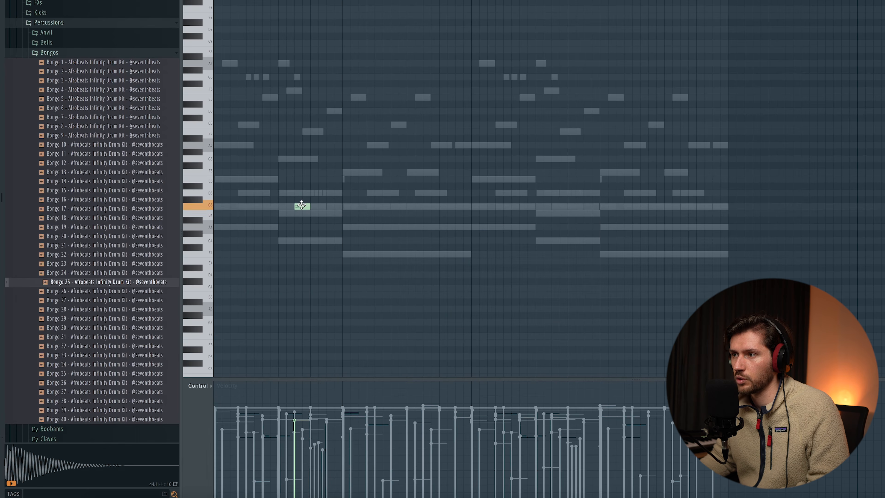
pyautogui.click(558, 207)
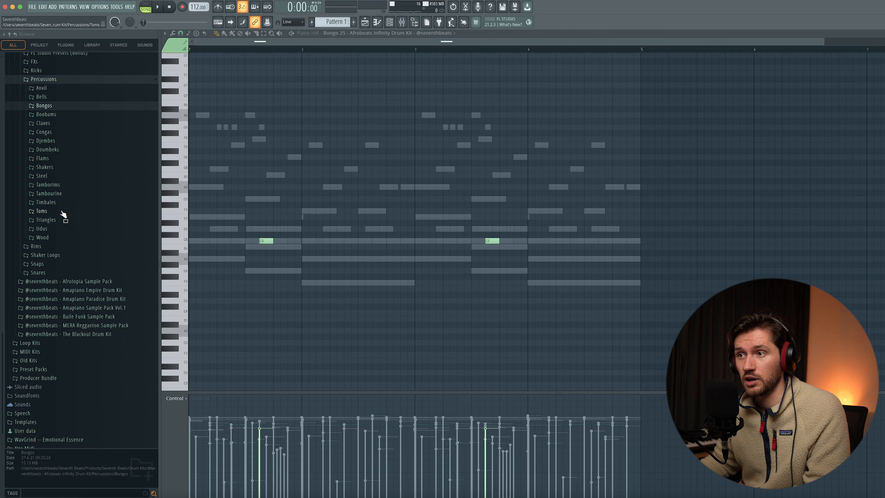
# Preview samples in the Afrobeats Infinity Drum Kit's Toms folder and add Tom 70 to the channel rack as a new channel
pyautogui.click(62, 213)
pyautogui.scroll(-4, 98, 283)
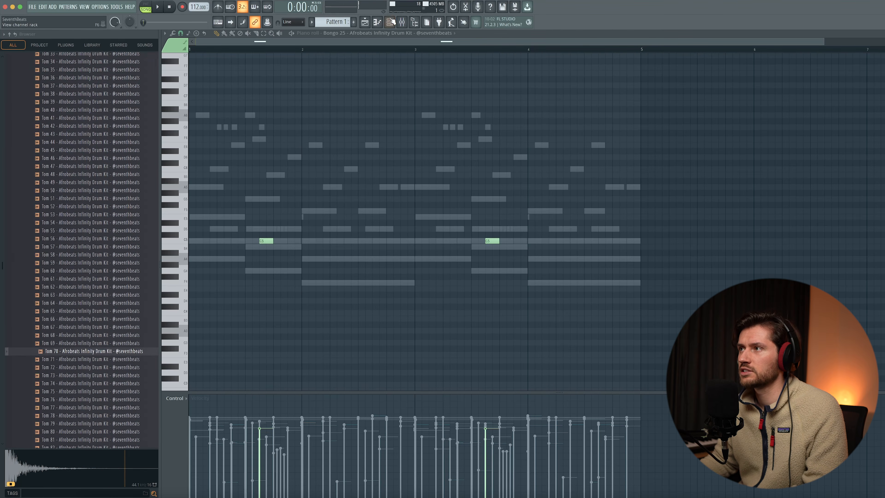
pyautogui.click(391, 22)
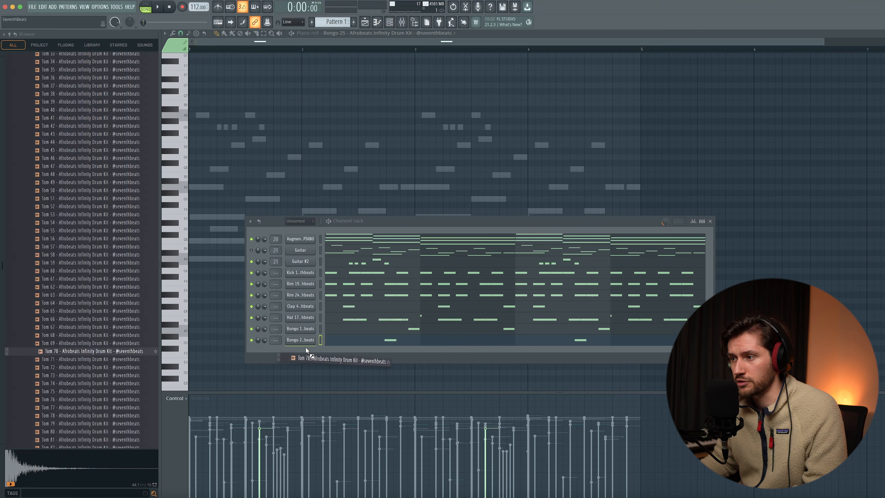
pyautogui.moveTo(306, 350); pyautogui.dragTo(308, 351)
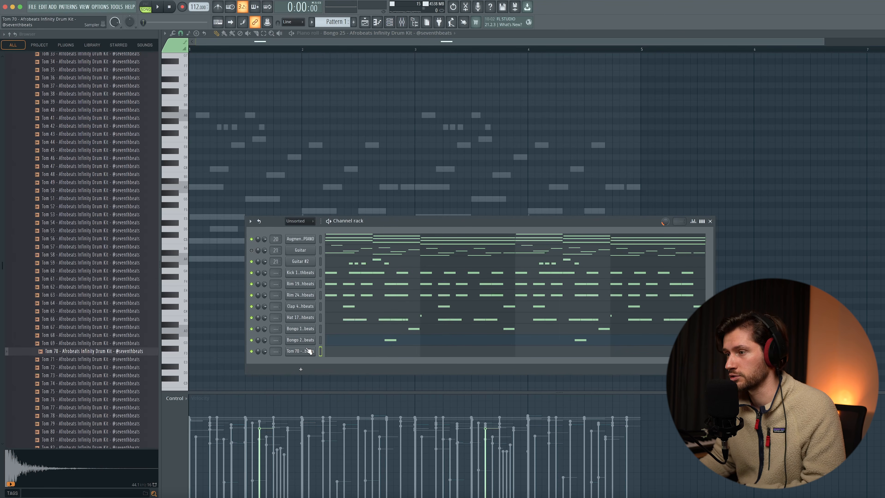
# Draw a C5 note at step 7 of bar 4 for the Tom 70 channel
pyautogui.click(346, 355)
pyautogui.click(576, 241)
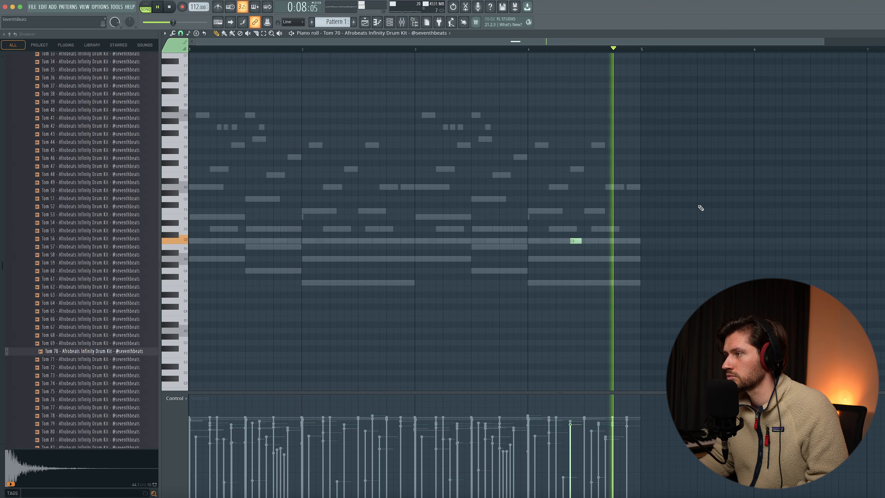
# Add Tom 88 and Tom 89 as new channels and draw their notes at steps 11 and 15 of bar 4 respectively
pyautogui.scroll(-4, 99, 366)
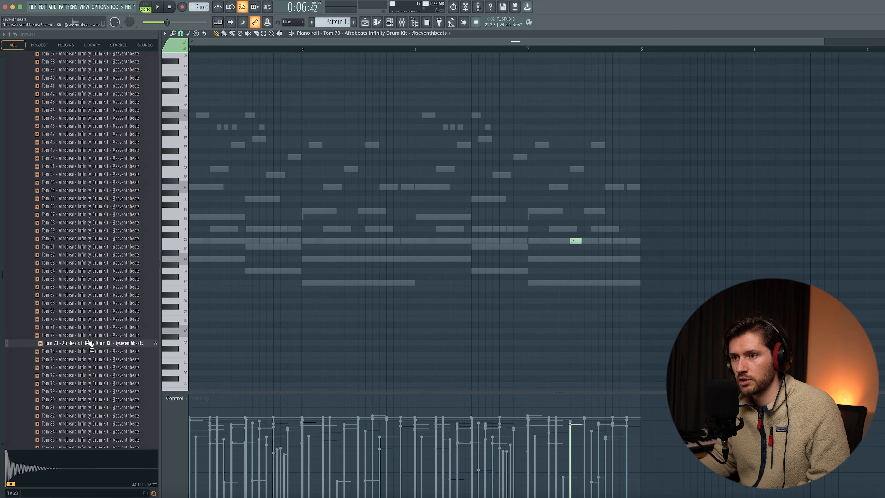
pyautogui.moveTo(89, 328); pyautogui.dragTo(327, 370)
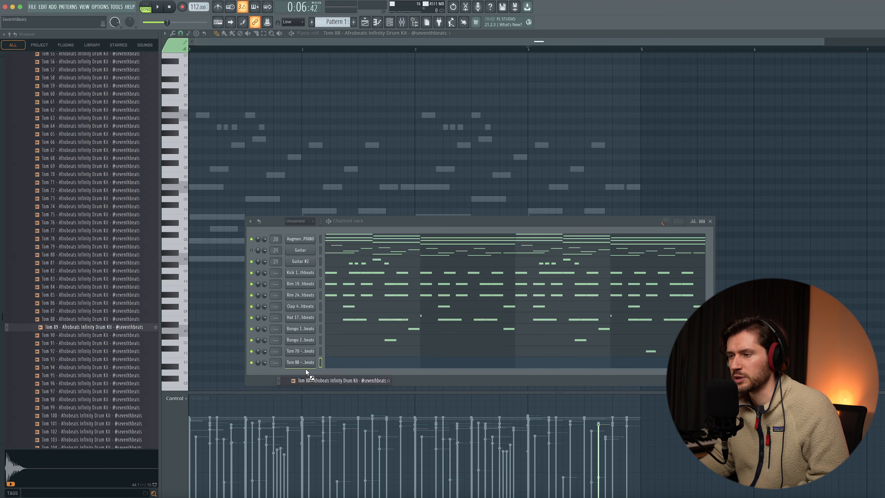
pyautogui.click(344, 374)
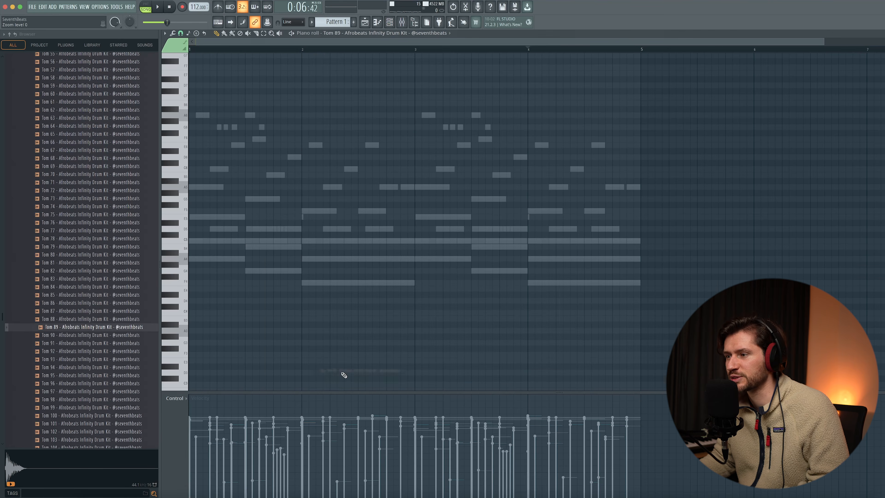
pyautogui.press('space')
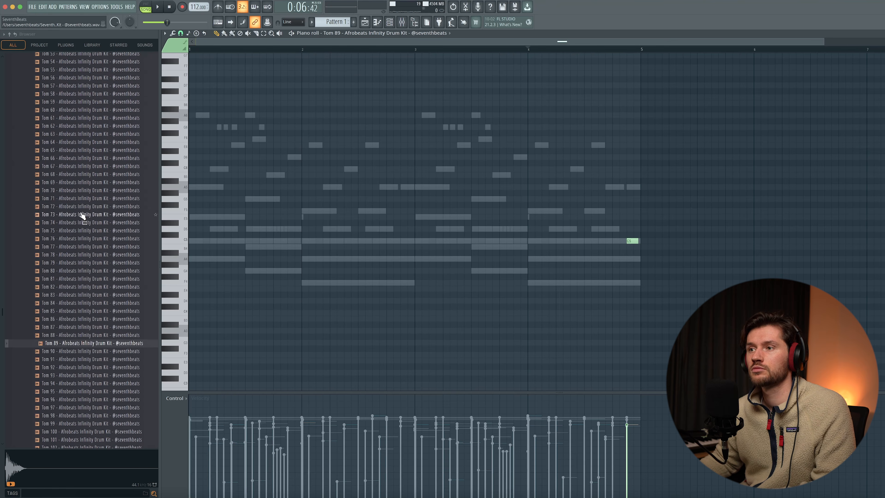
# Add Tom 68 as a new channel and draw its note at step 12 of bar 4
pyautogui.click(393, 25)
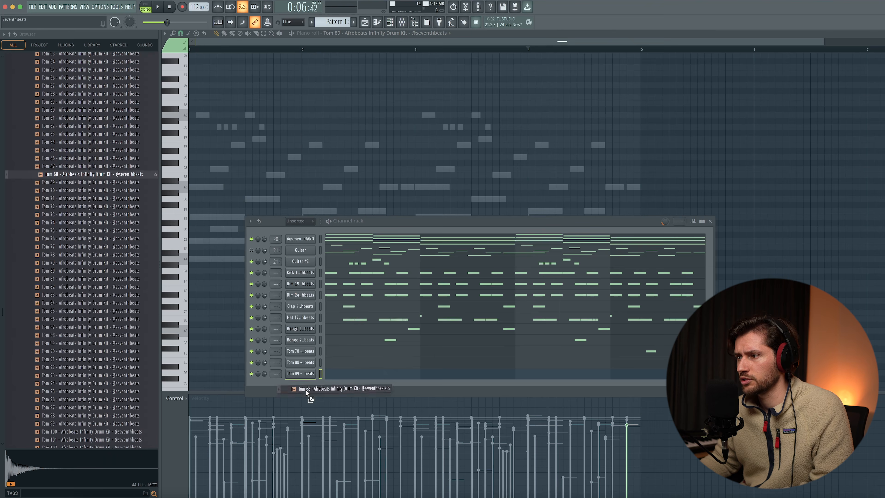
pyautogui.moveTo(306, 394); pyautogui.dragTo(305, 391)
pyautogui.press('space')
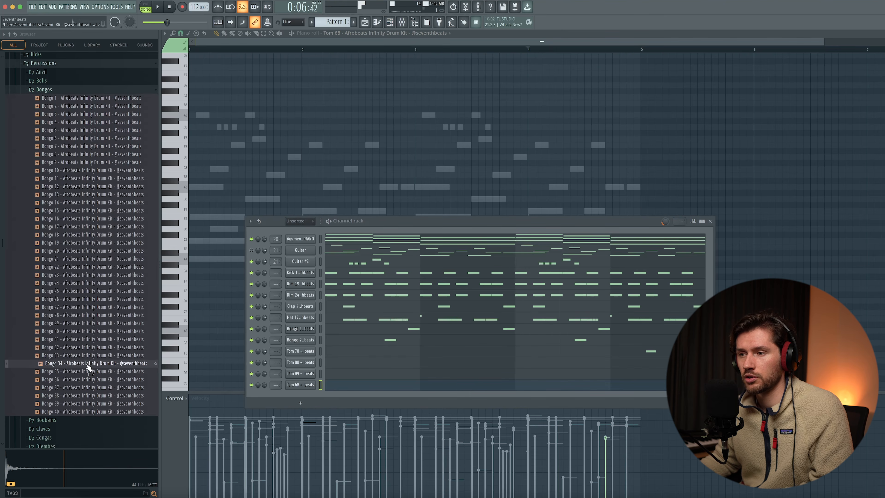
# Add Bongo 34 from the Bongos folder as a new channel and draw a C5 note at step 13 of bar 4
pyautogui.moveTo(316, 384); pyautogui.dragTo(306, 385)
pyautogui.press('F6')
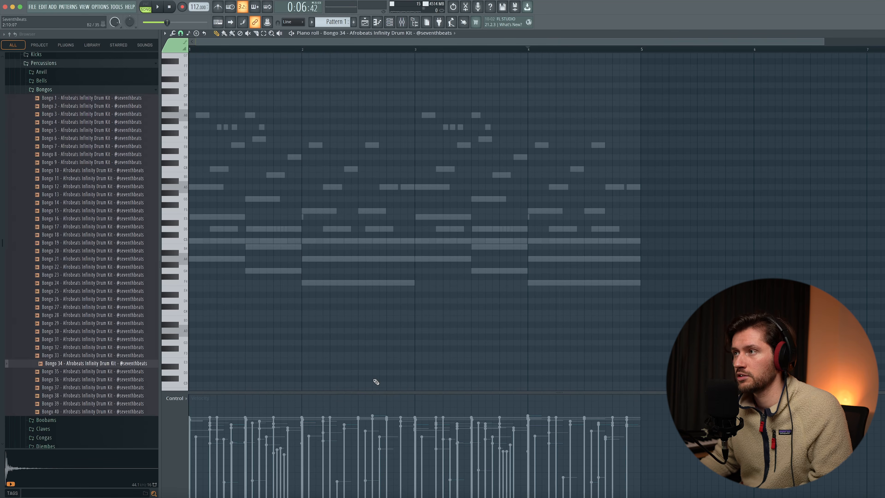
pyautogui.press('space')
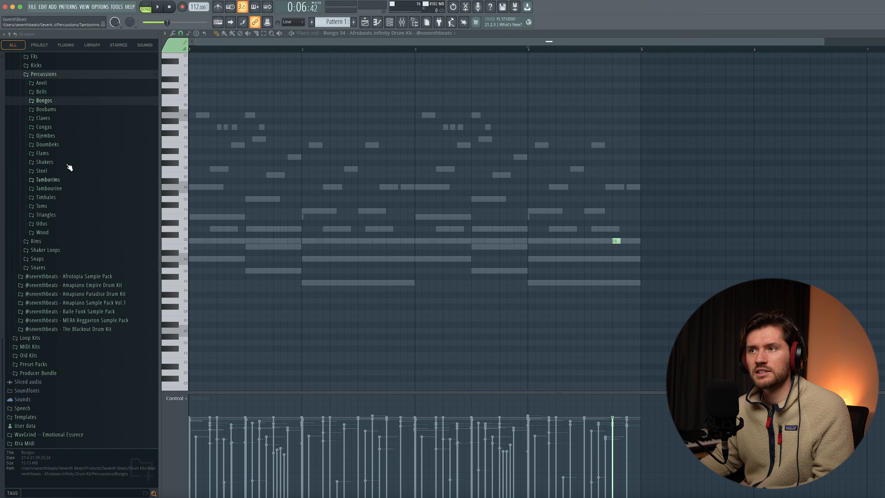
# Add Ride 26 from the Afrobeats Infinity Drum Kit's Rides folder as a new channel and draw a C5 note at step 13 of bar 4
pyautogui.scroll(6, 69, 167)
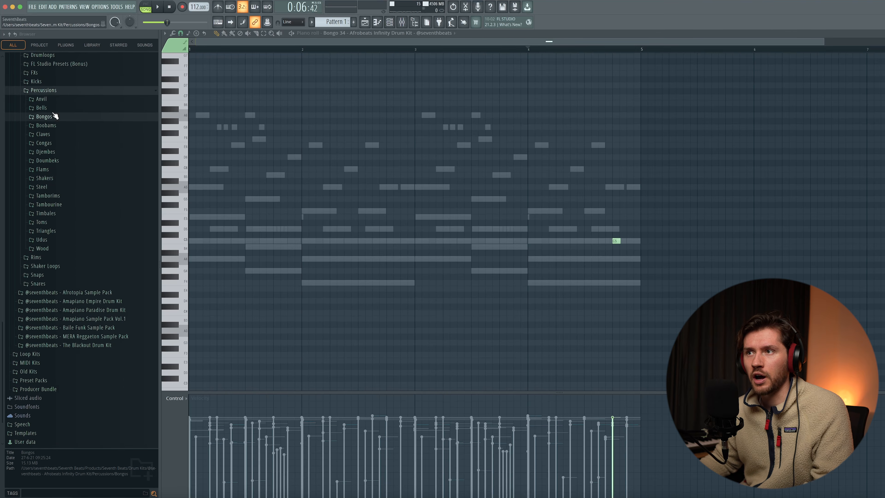
pyautogui.scroll(1, 69, 157)
pyautogui.click(40, 202)
pyautogui.click(46, 249)
pyautogui.scroll(-4, 79, 279)
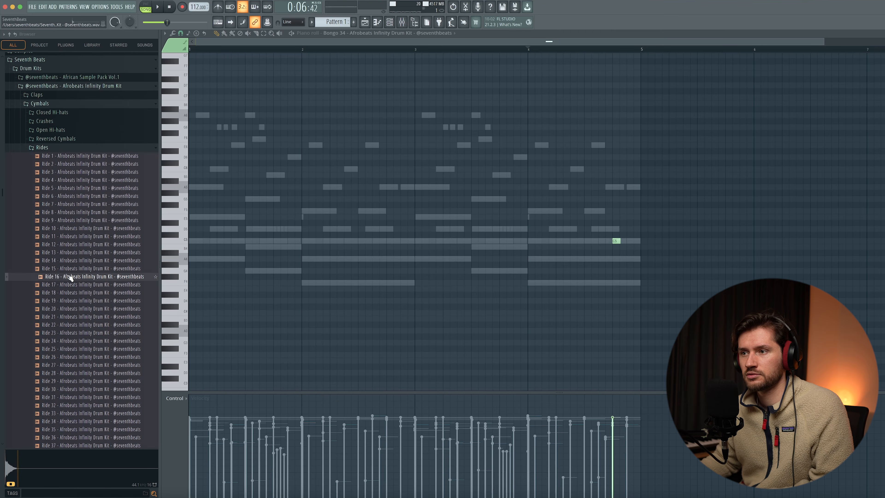
pyautogui.click(395, 22)
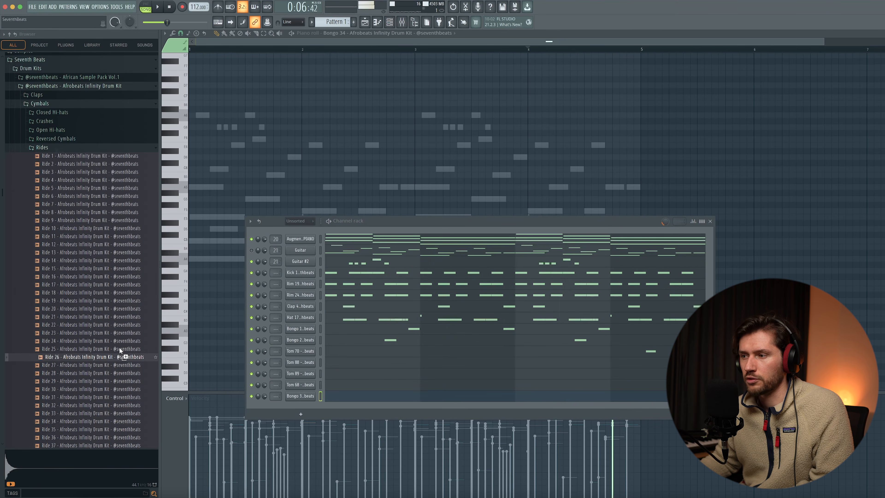
pyautogui.moveTo(308, 405); pyautogui.dragTo(298, 403)
pyautogui.press('F6')
pyautogui.press('space')
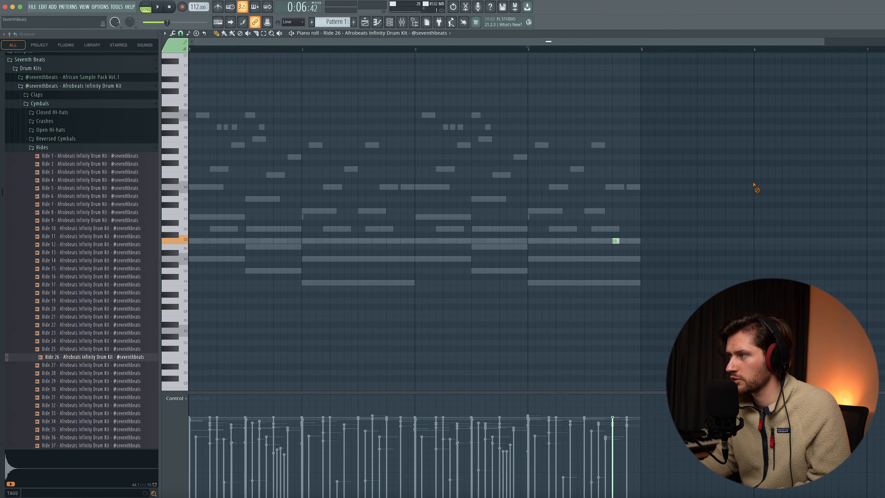
# Add Snare 32 from the kit's Snares folder as a new channel and draw three consecutive C5 notes with rising velocities from step 10 of bar 4
pyautogui.click(63, 147)
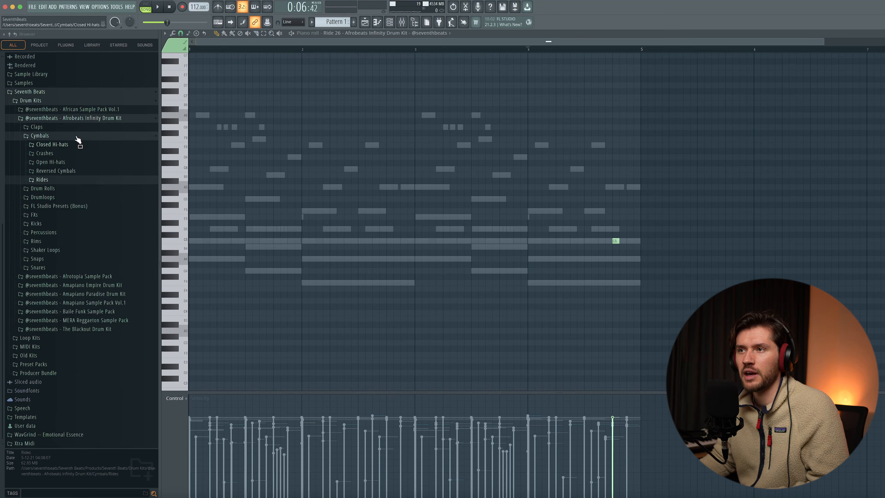
pyautogui.click(45, 136)
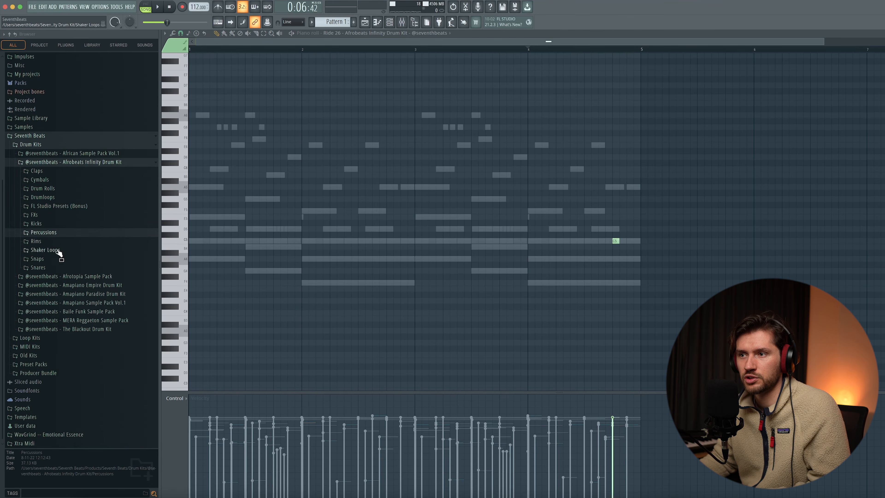
pyautogui.click(50, 268)
pyautogui.scroll(-3, 86, 368)
pyautogui.press('F6')
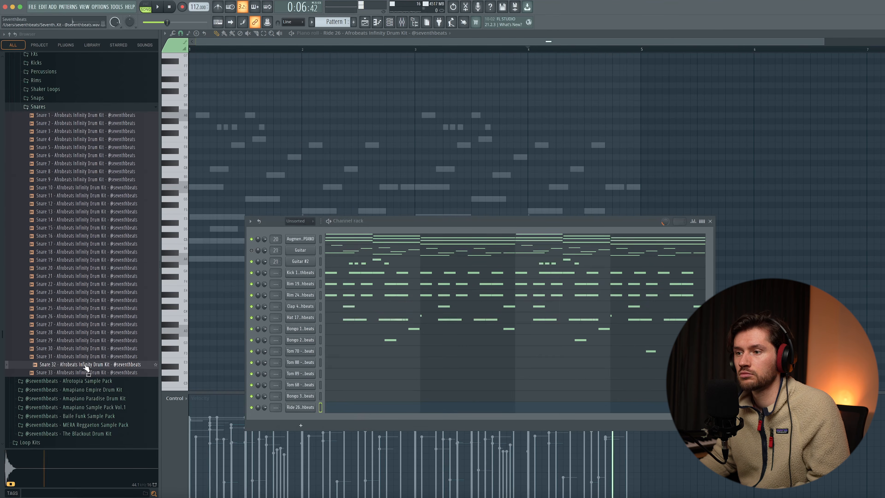
pyautogui.moveTo(317, 415); pyautogui.dragTo(317, 415)
pyautogui.press('F6')
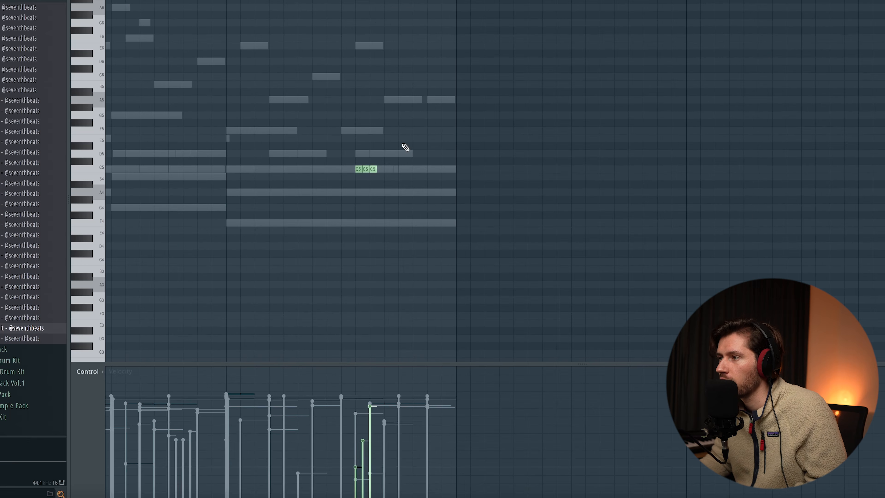
pyautogui.moveTo(409, 143); pyautogui.dragTo(328, 195)
pyautogui.keyDown('super'); pyautogui.click(501, 140); pyautogui.keyUp('super')
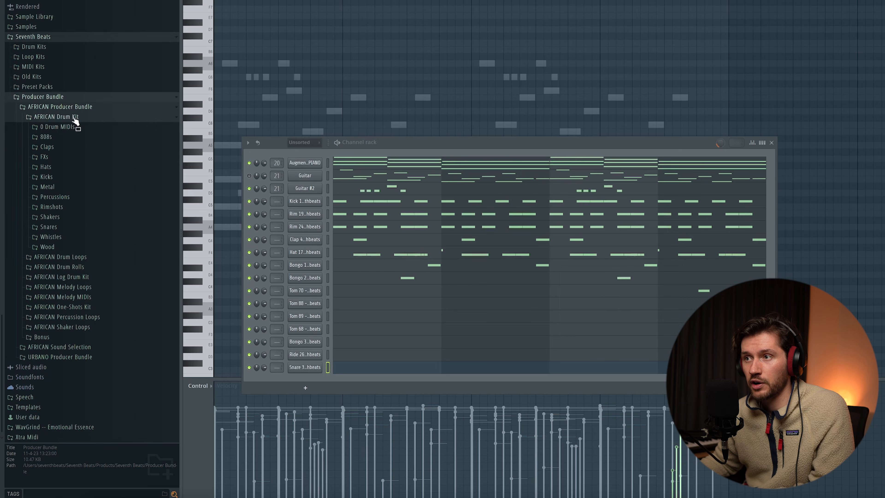
# Add Up & Down Lifter 2 from the AFRICAN Drum Kit's Impacts folder as a new channel and draw a C5 note at the start of bar 1
pyautogui.click(74, 118)
pyautogui.click(72, 251)
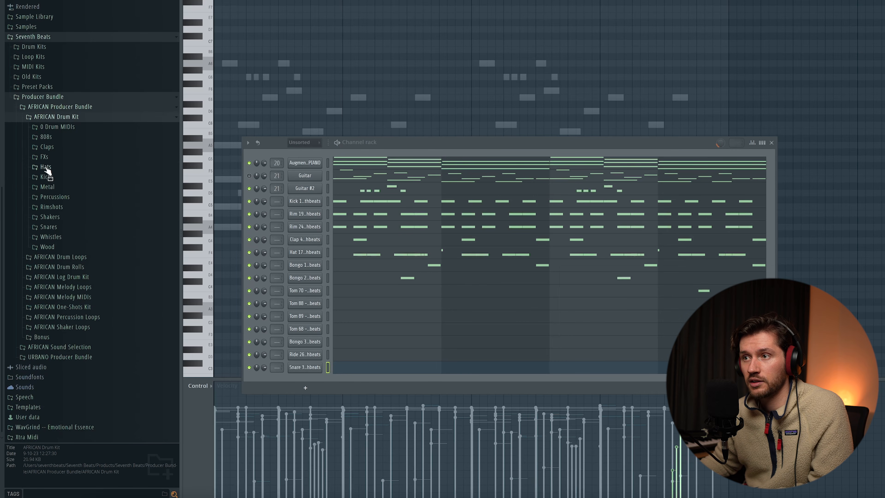
pyautogui.click(44, 156)
pyautogui.click(77, 233)
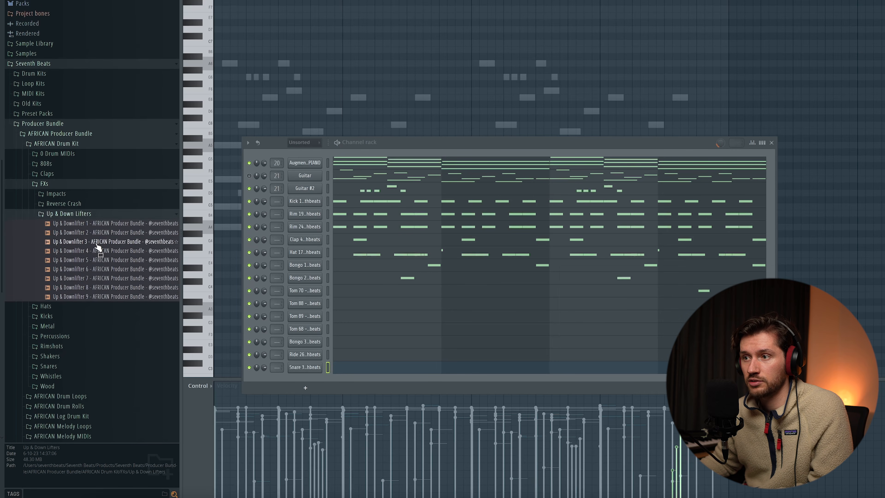
pyautogui.moveTo(105, 213); pyautogui.dragTo(351, 383)
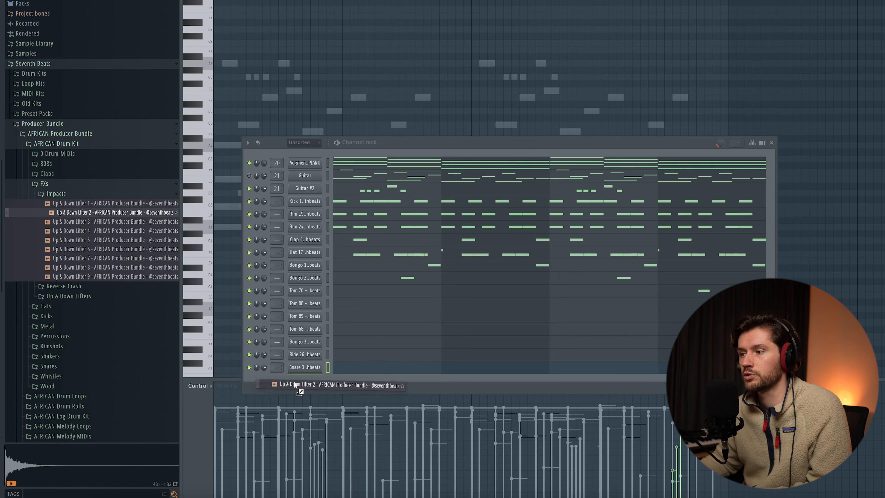
pyautogui.press('F6')
pyautogui.click(220, 206)
pyautogui.press('space')
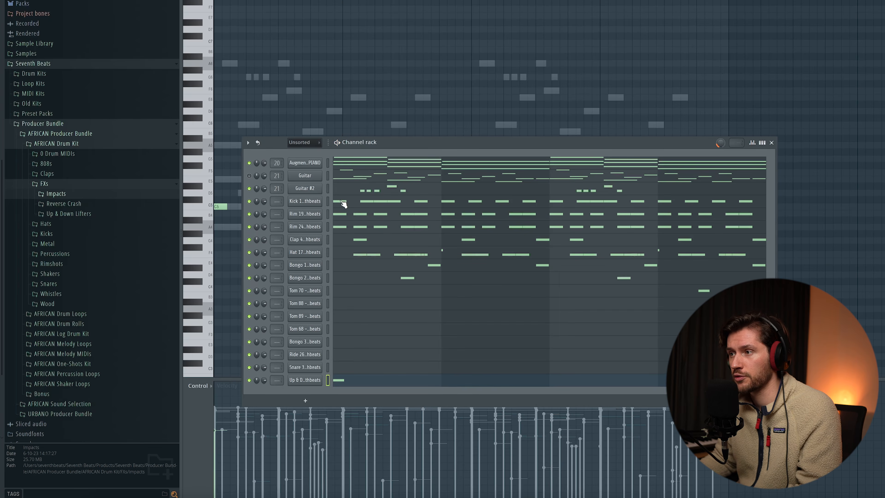
# Insert a Mini V4 synth channel above the piano channel and load the Down Bass preset
pyautogui.rightClick(315, 165)
pyautogui.moveTo(360, 220)
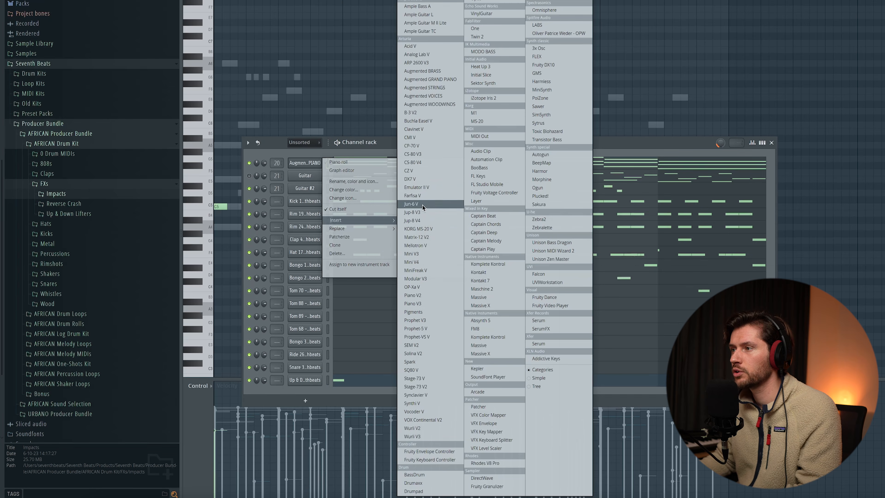
pyautogui.click(414, 262)
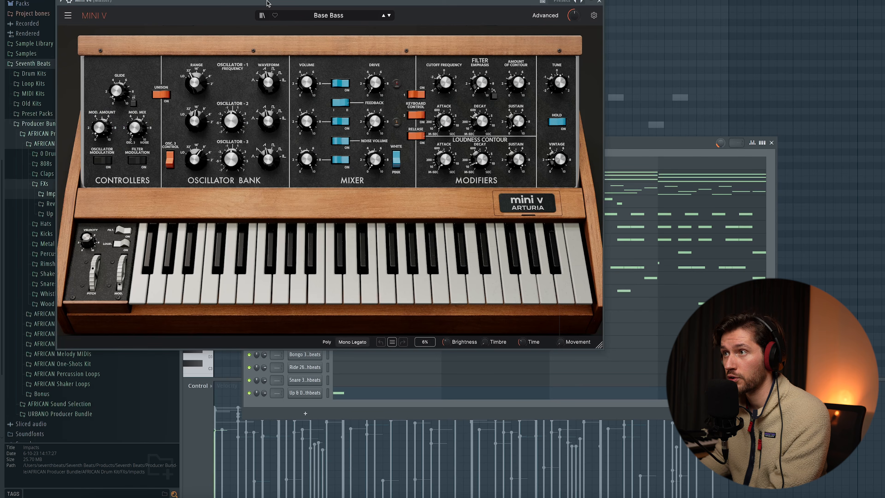
pyautogui.moveTo(268, 4); pyautogui.dragTo(396, 46)
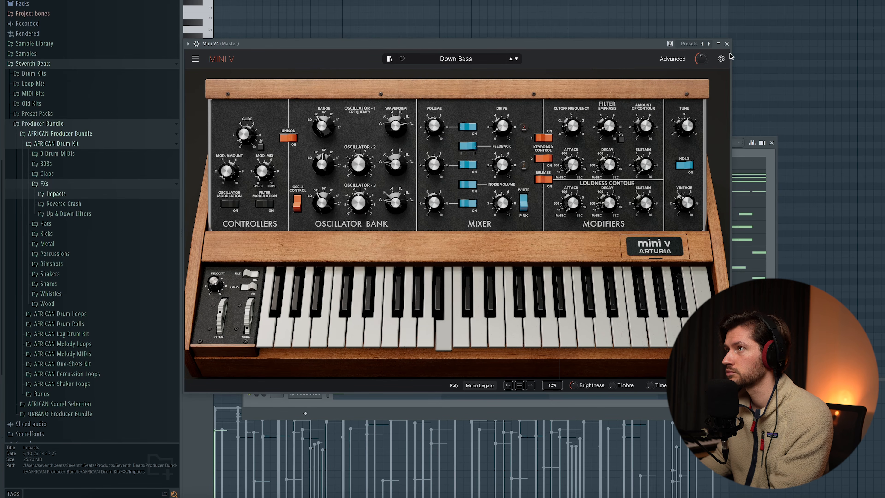
pyautogui.click(727, 44)
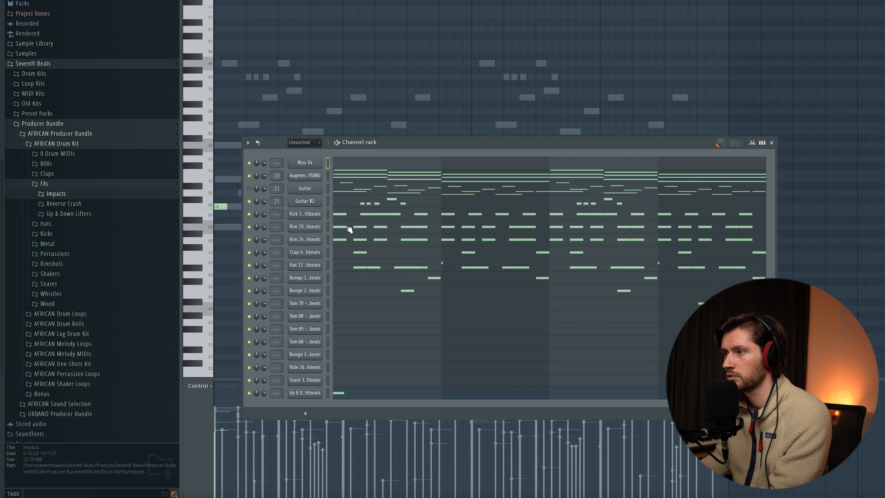
# Draw an A3 bass note at the start of bar 1 on the Mini V4 channel and transpose it up one octave to A4
pyautogui.press('F6')
pyautogui.scroll(-2, 237, 213)
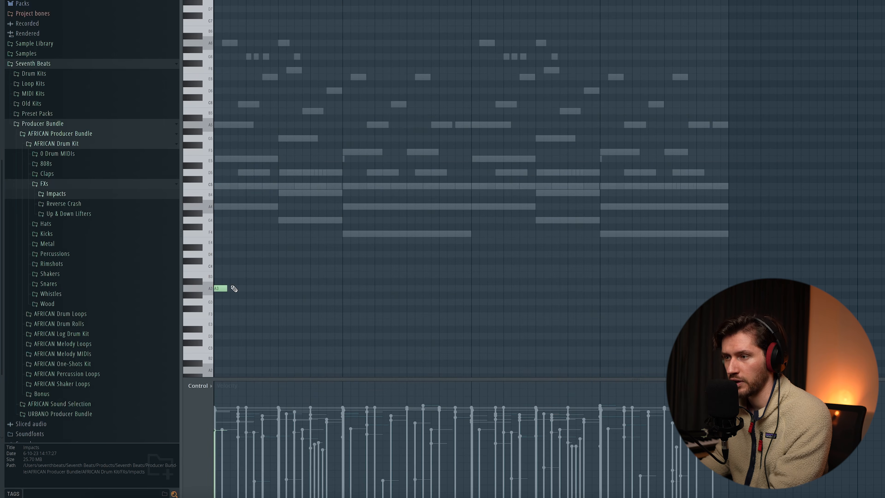
pyautogui.scroll(-4, 241, 281)
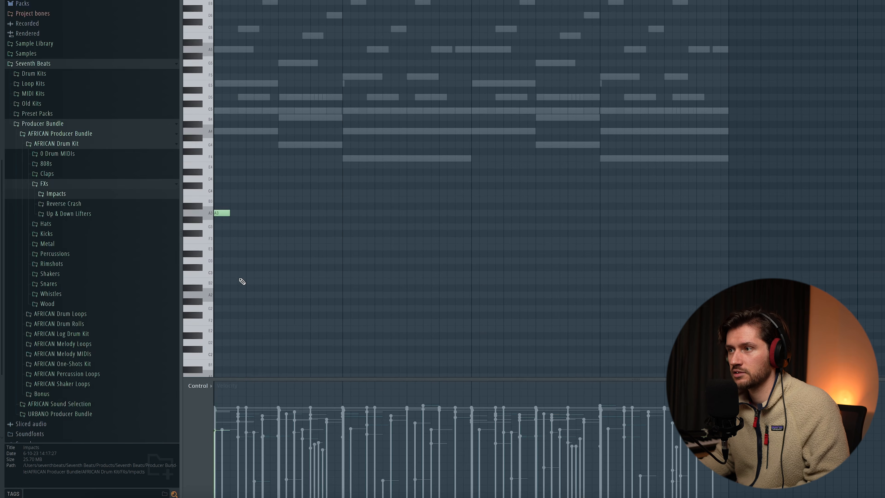
pyautogui.press('space')
pyautogui.hotkey('ctrl', 'Up')
pyautogui.press('space')
# Draw F4 bass notes at the start and middle of bar 2 and the start of bar 4, plus an A4 at the start of bar 3
pyautogui.scroll(2, 272, 206)
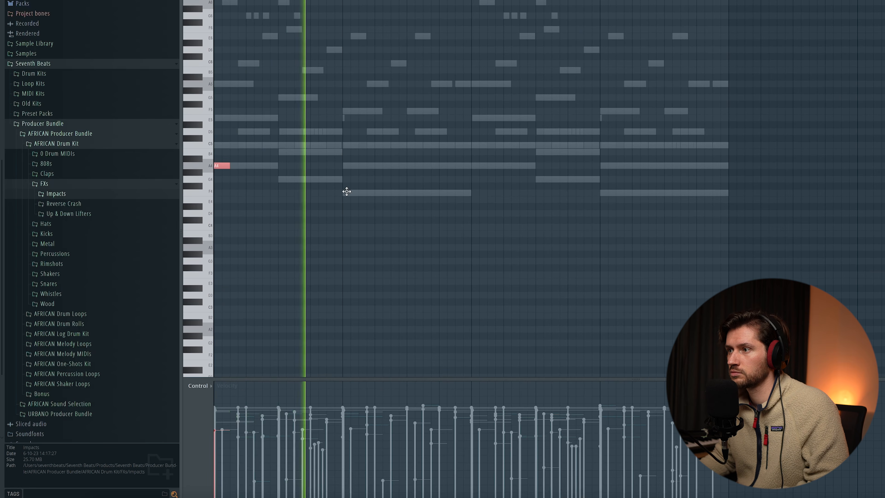
pyautogui.click(353, 193)
pyautogui.click(413, 192)
pyautogui.click(476, 166)
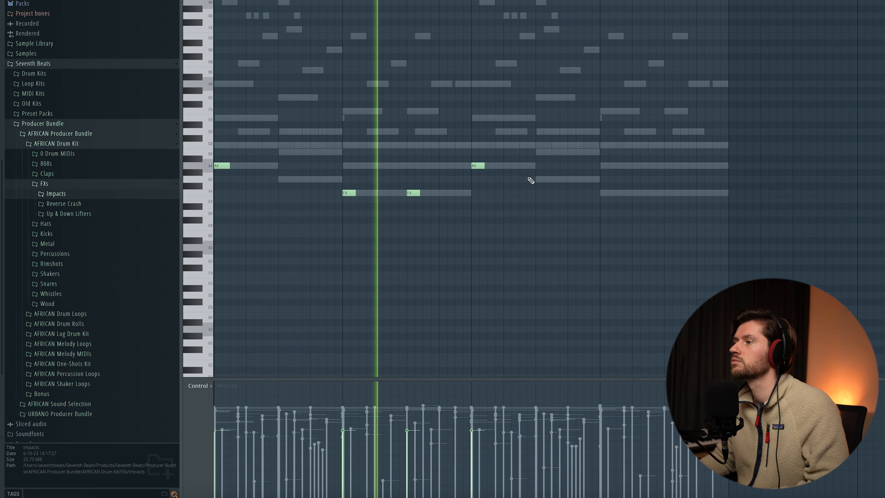
pyautogui.click(541, 179)
pyautogui.rightClick(545, 180)
pyautogui.click(609, 193)
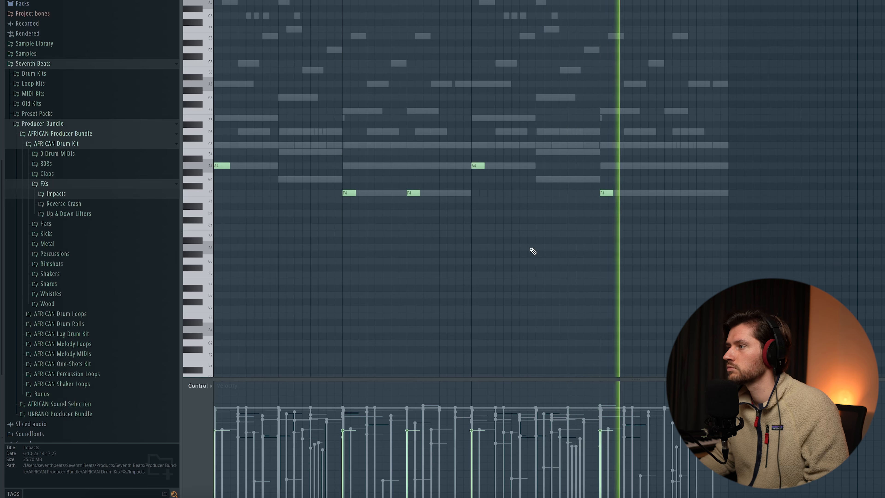
# Lengthen the bass notes and draw short F5, E5 and F5 notes at step 15 of bars 1, 2 and 3
pyautogui.scroll(3, 649, 244)
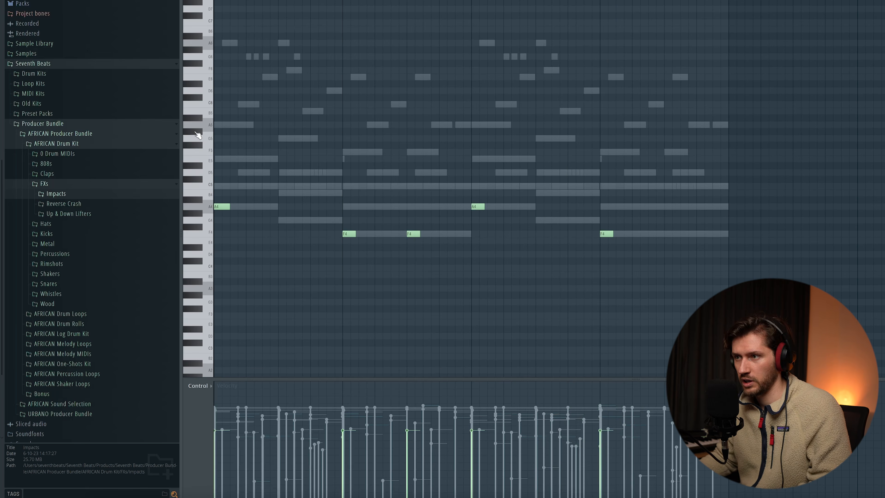
pyautogui.moveTo(196, 132); pyautogui.dragTo(203, 281)
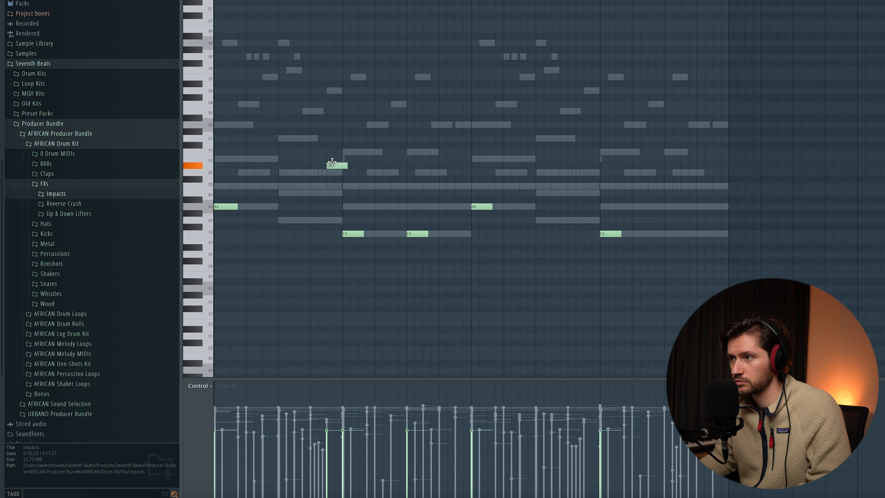
pyautogui.click(459, 160)
pyautogui.press('space')
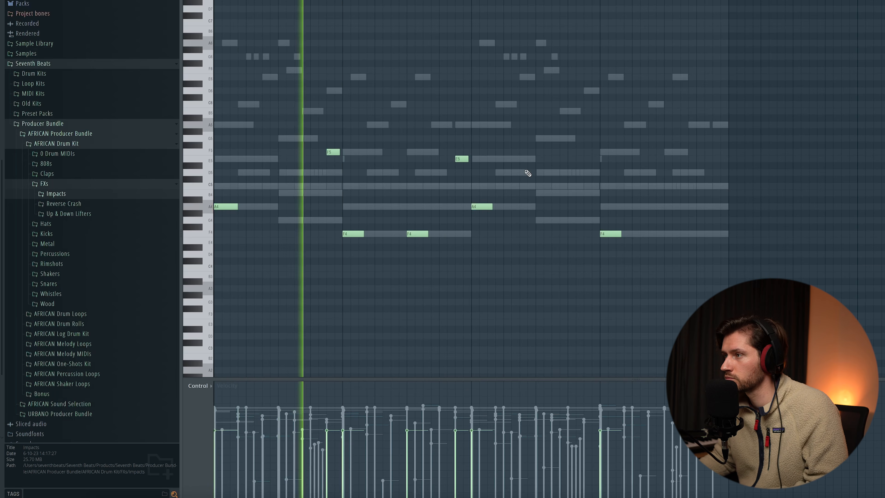
pyautogui.click(587, 152)
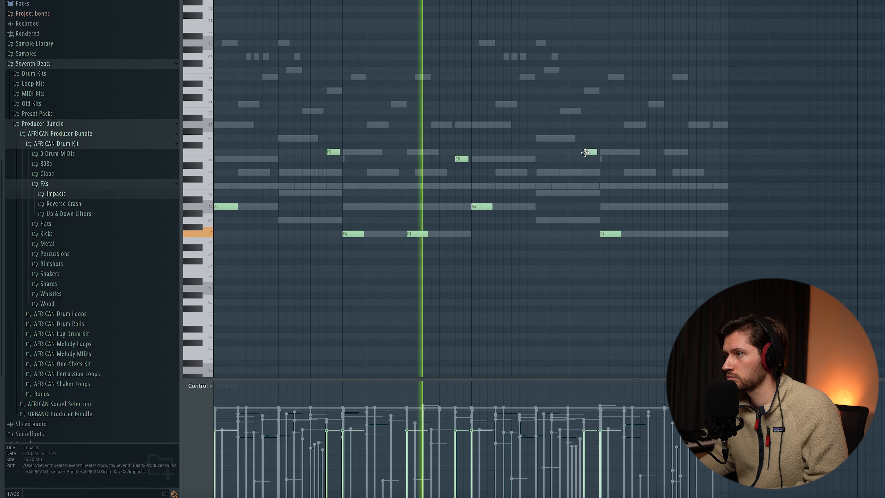
# Complete the bassline in bar 4 with an F4 at the middle and a short E5 at step 15
pyautogui.click(716, 160)
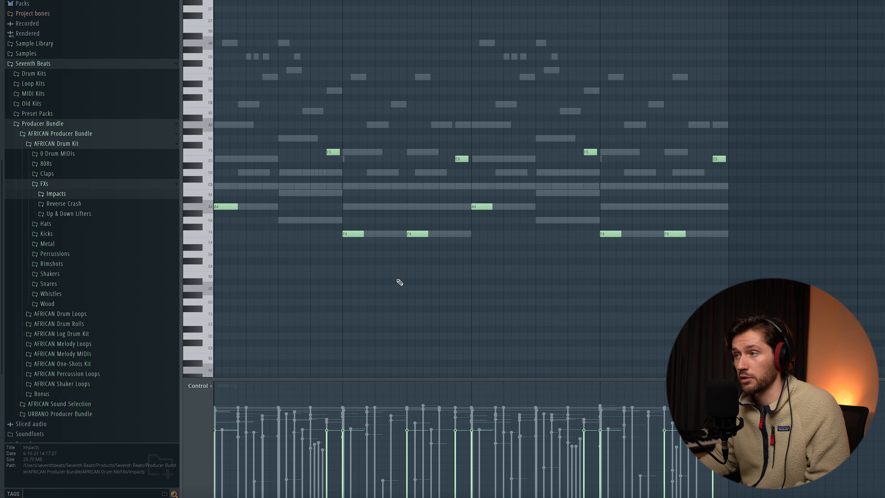
pyautogui.scroll(3, 412, 272)
# Insert a Fruity DX10 synth channel above the piano channel
pyautogui.press('F6')
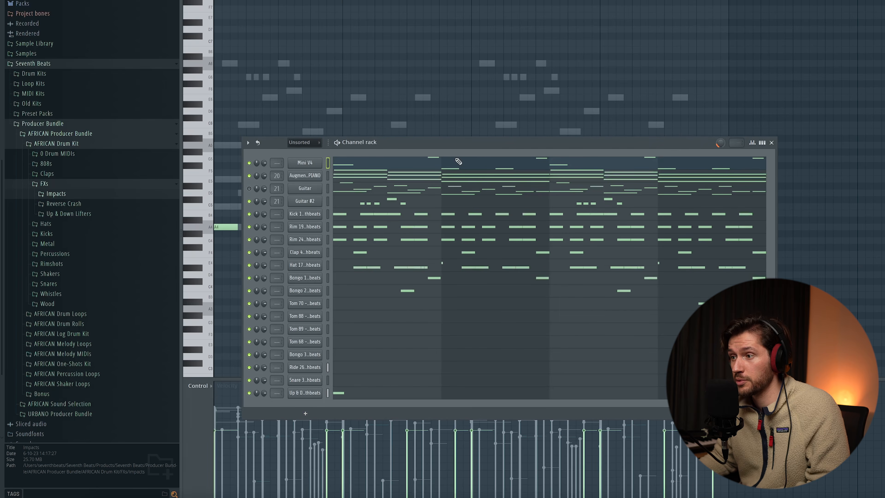
pyautogui.rightClick(307, 179)
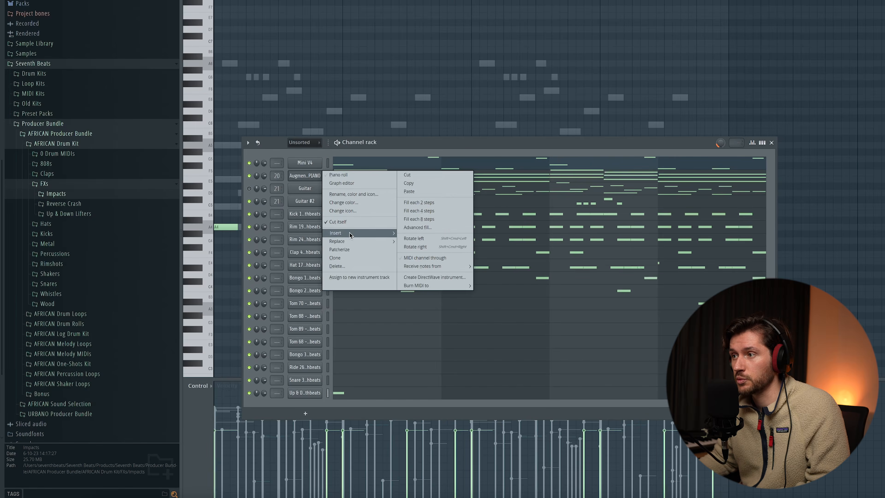
pyautogui.moveTo(349, 232)
pyautogui.write('dx')
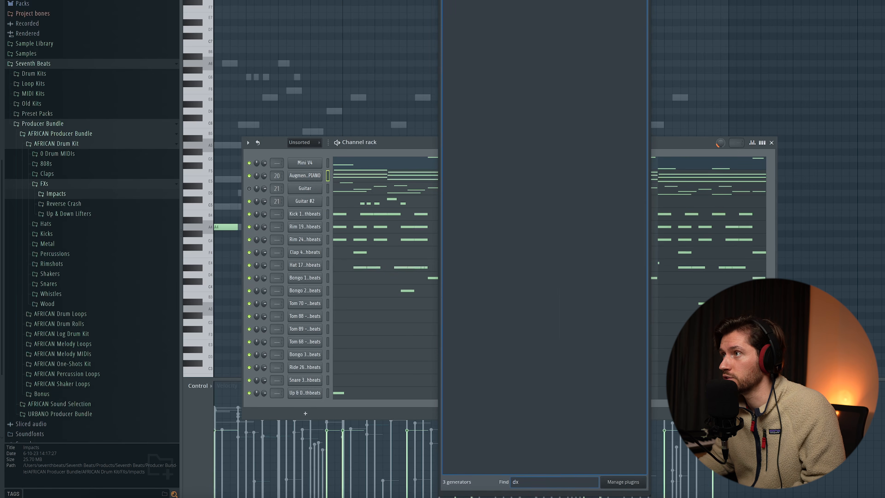
pyautogui.press('Return')
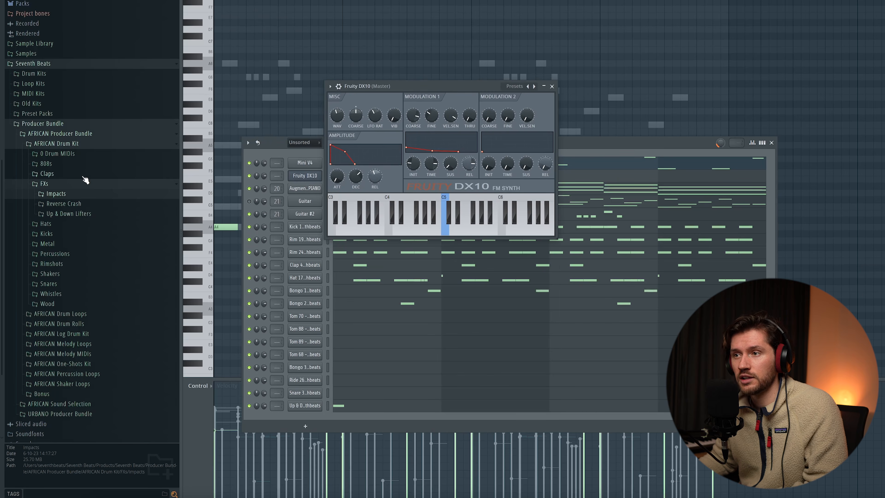
# Load the Log Drum 15 preset from the AFRICAN Log Drum Kit's LOG Drum Presets folder into the Fruity DX10
pyautogui.click(60, 144)
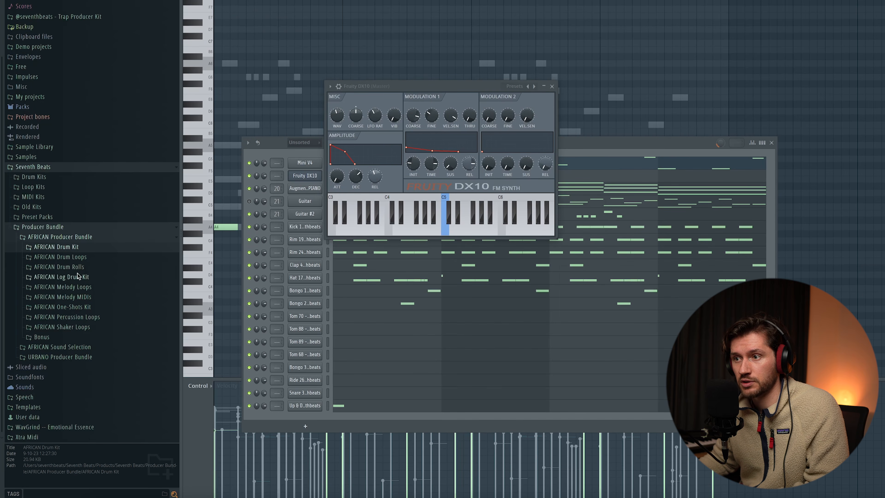
pyautogui.click(85, 280)
pyautogui.scroll(-3, 117, 353)
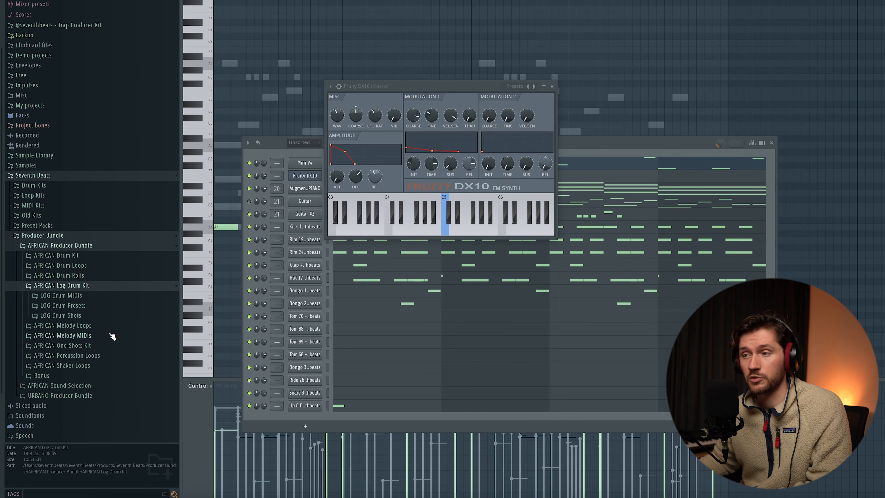
pyautogui.click(93, 309)
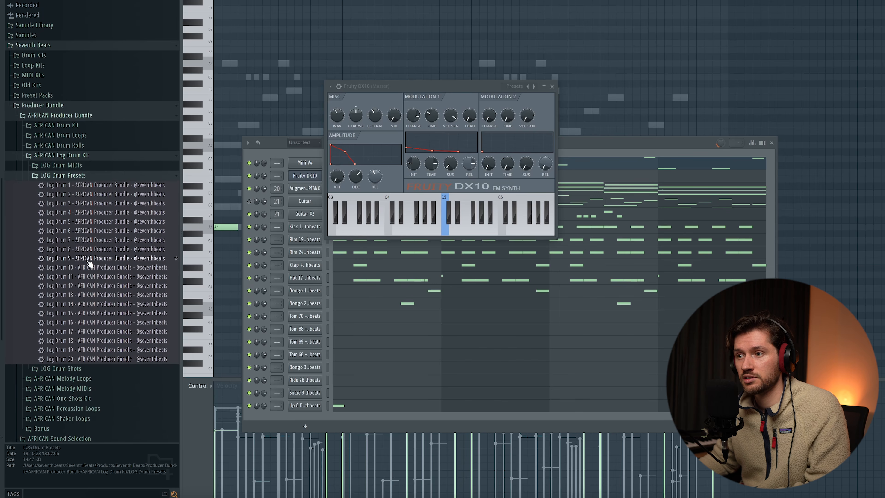
pyautogui.click(67, 314)
pyautogui.moveTo(79, 315); pyautogui.dragTo(395, 180)
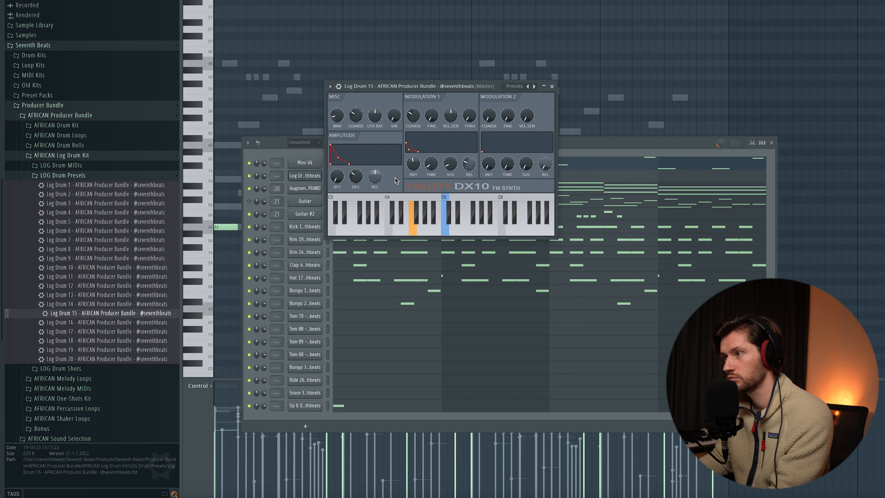
pyautogui.click(553, 86)
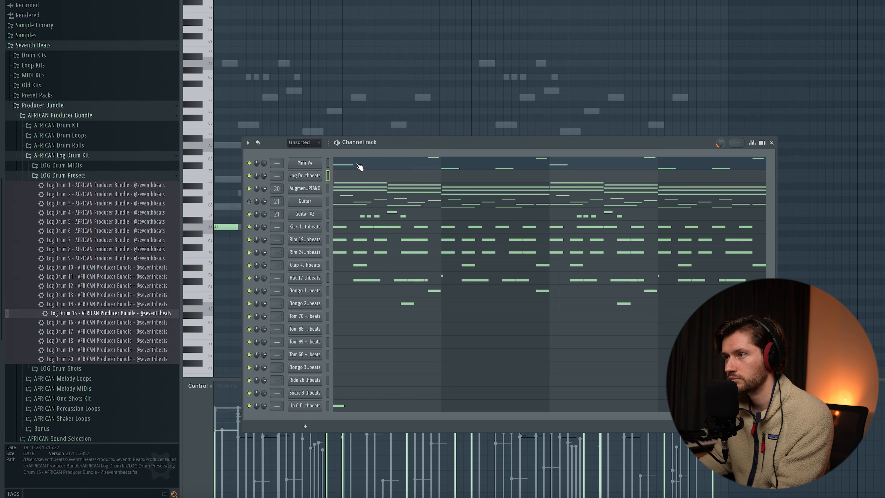
# Draw short A4 notes at steps 11, 12 and 13 and an F5 at step 15 of bar 1 on the log drum channel
pyautogui.press('F6')
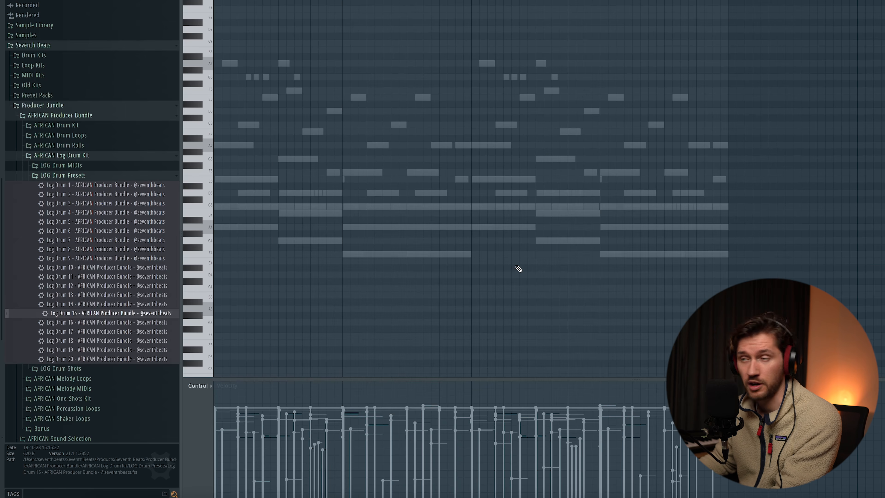
pyautogui.scroll(1, 521, 265)
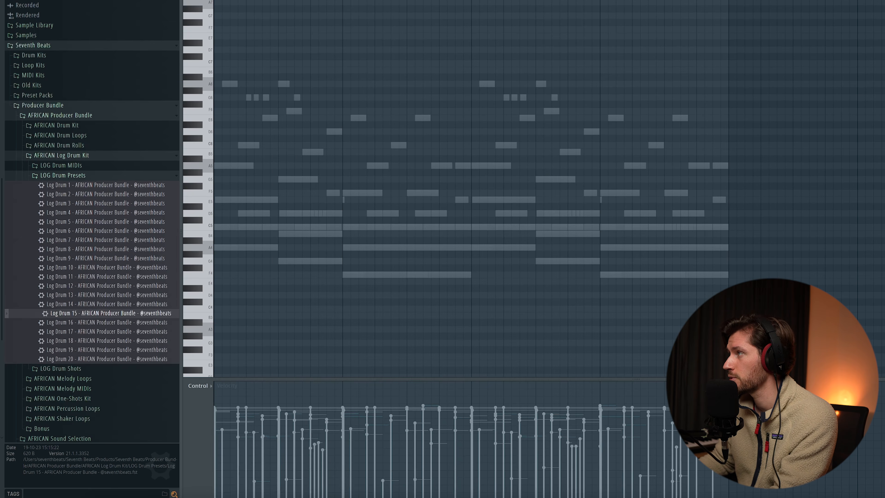
pyautogui.scroll(1, 306, 248)
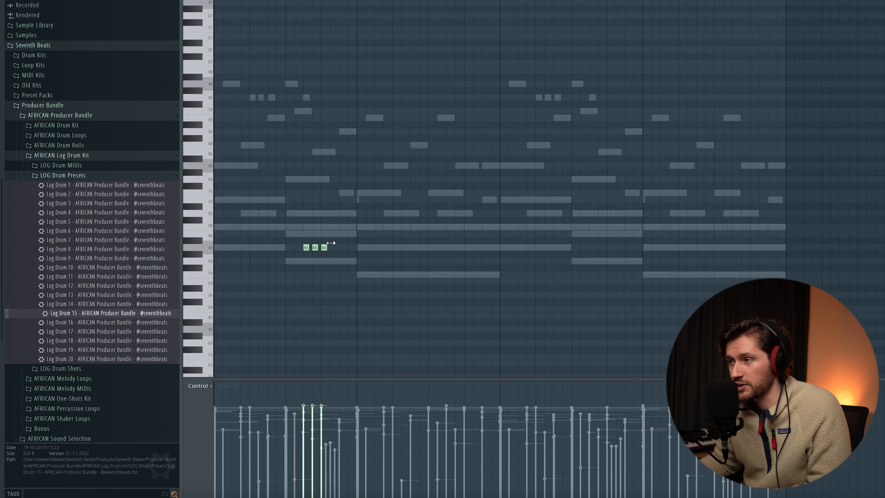
pyautogui.press('space')
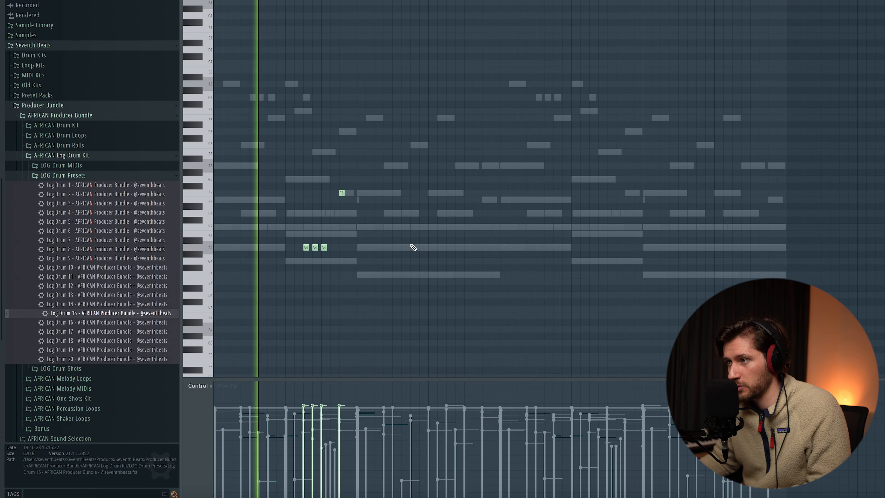
# Transpose the four log drum notes in bar 1 down one octave to A3 and F4
pyautogui.press('space')
pyautogui.moveTo(365, 170); pyautogui.dragTo(291, 294)
pyautogui.hotkey('ctrl', 'Down')
pyautogui.press('space')
pyautogui.scroll(-3, 291, 297)
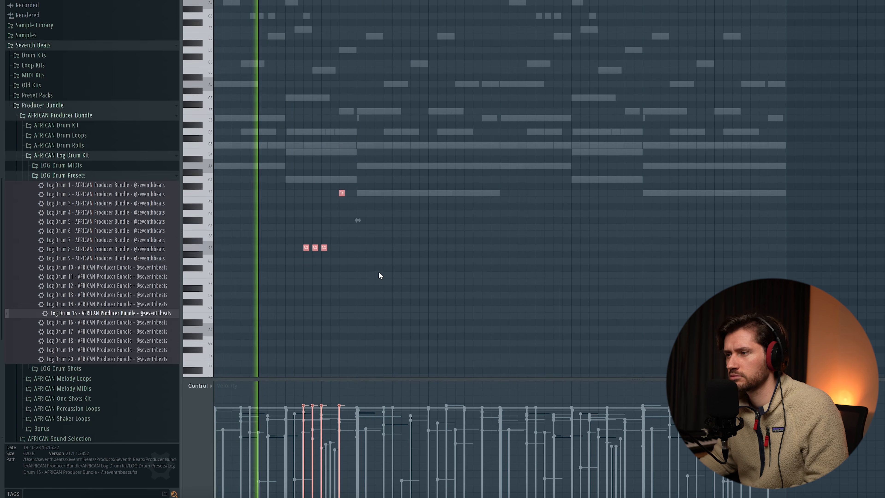
pyautogui.keyDown('ctrl'); pyautogui.click(354, 216); pyautogui.keyUp('ctrl')
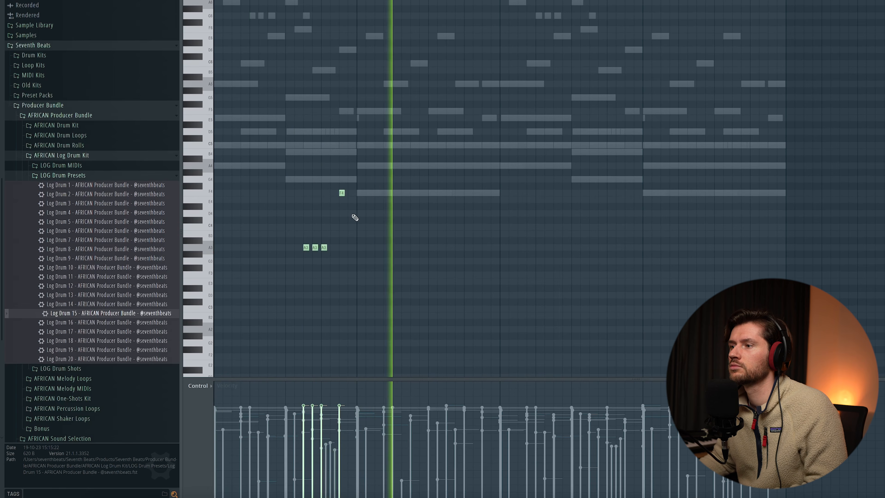
# Duplicate the bar 1 log drum phrase into bar 2 and lower its three repeated notes to F3
pyautogui.press('space')
pyautogui.moveTo(368, 176); pyautogui.dragTo(276, 263)
pyautogui.hotkey('ctrl', 'b')
pyautogui.moveTo(346, 247); pyautogui.dragTo(458, 279)
pyautogui.keyDown('ctrl'); pyautogui.click(414, 279); pyautogui.keyUp('ctrl')
pyautogui.press('space')
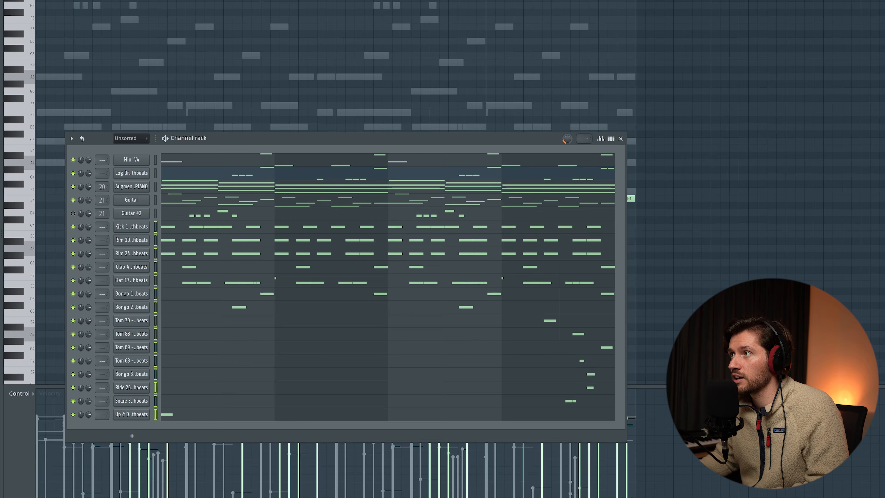
# Route the selected drum and effect channels to individual mixer tracks starting from Insert 1
pyautogui.press('F9')
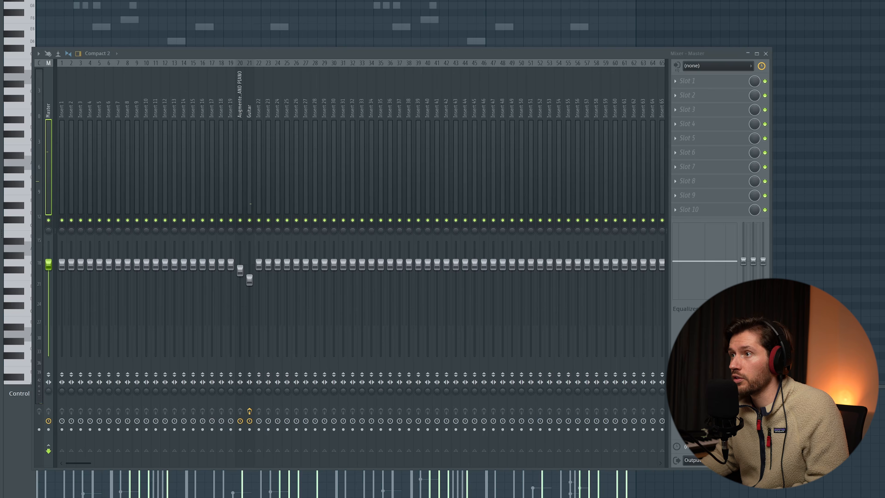
pyautogui.rightClick(60, 108)
pyautogui.moveTo(113, 163)
pyautogui.click(192, 167)
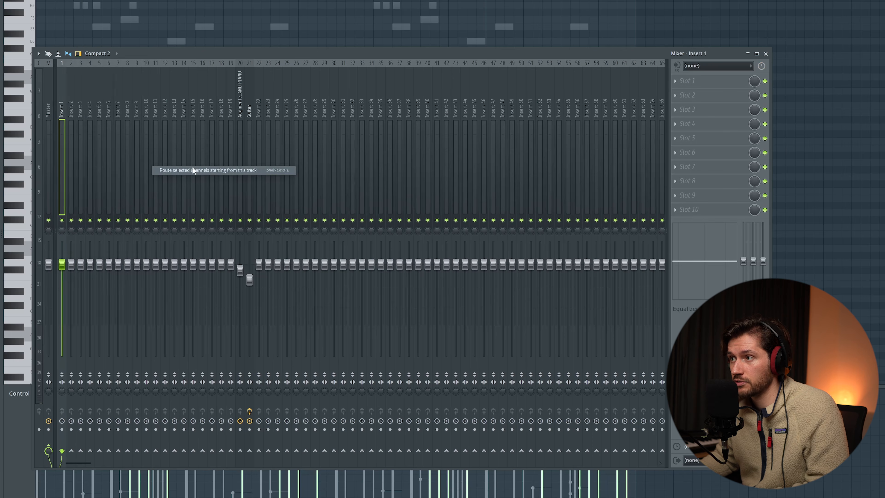
# Shift the mixer tracks from Tom 70 onward to start at insert 10, and move the Up & Down track to insert 18
pyautogui.moveTo(193, 105)
pyautogui.mouseDown()
pyautogui.moveTo(130, 108)
pyautogui.moveTo(196, 105)
pyautogui.mouseUp()
pyautogui.hotkey('alt', 'Right')
pyautogui.hotkey('alt', 'Right')
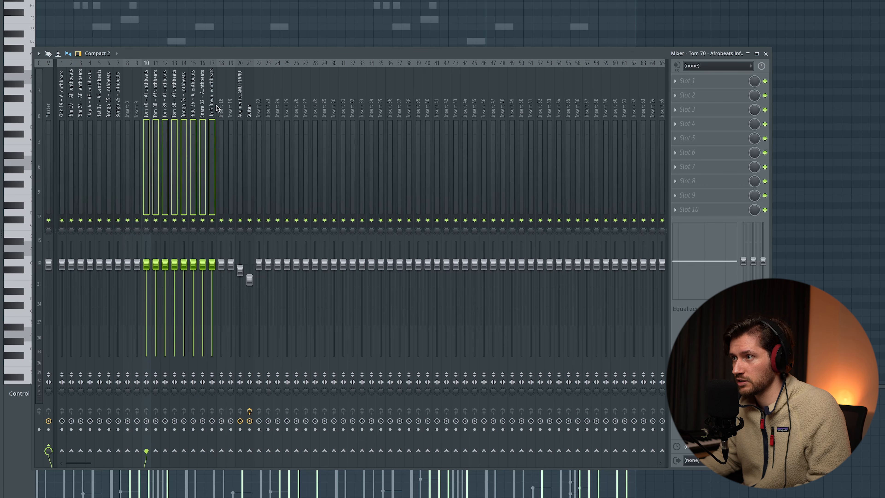
pyautogui.click(215, 105)
pyautogui.click(219, 106)
pyautogui.click(209, 107)
pyautogui.hotkey('alt', 'Right')
# Rename mixer Insert 9 as DRUM ROLL
pyautogui.click(137, 109)
pyautogui.rightClick(141, 60)
pyautogui.click(161, 67)
pyautogui.write('D')
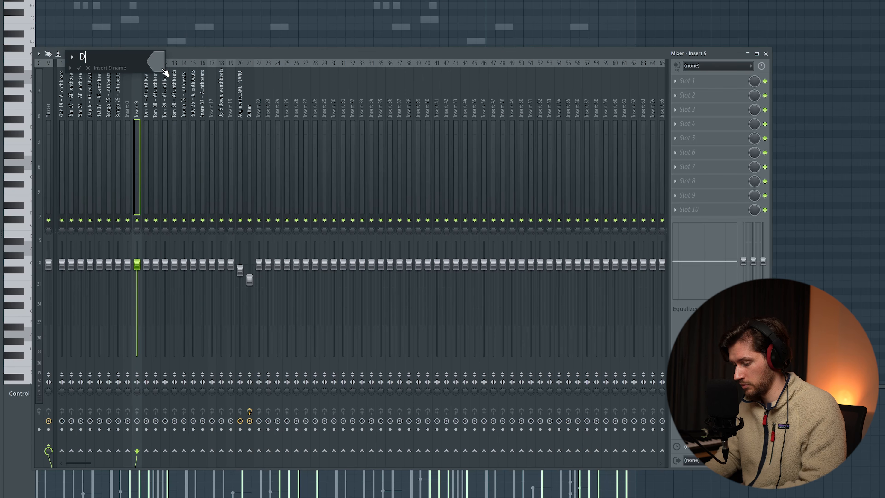
pyautogui.write('RUM ROLL')
pyautogui.press('Return')
# Route the mixer tracks on inserts 10 to 16 only to the DRUM ROLL track
pyautogui.moveTo(148, 105); pyautogui.dragTo(203, 105)
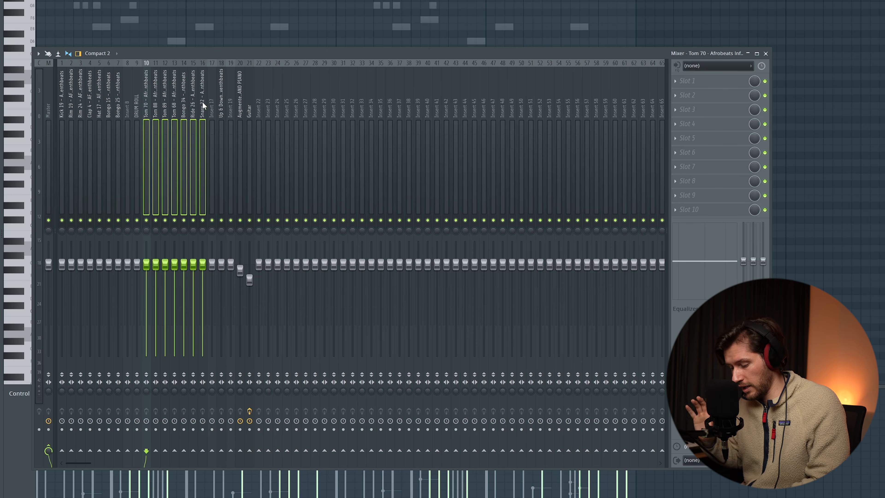
pyautogui.rightClick(141, 452)
pyautogui.click(166, 466)
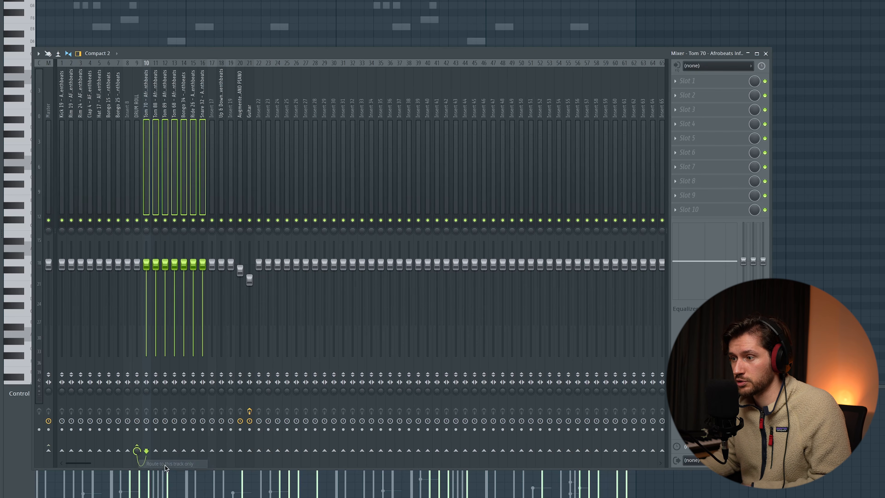
# Select the DRUM ROLL mixer track and lower its equalizer's low band to -18.0
pyautogui.click(181, 101)
pyautogui.press('Left')
pyautogui.press('Left')
pyautogui.press('Left')
pyautogui.press('Left')
pyautogui.press('Left')
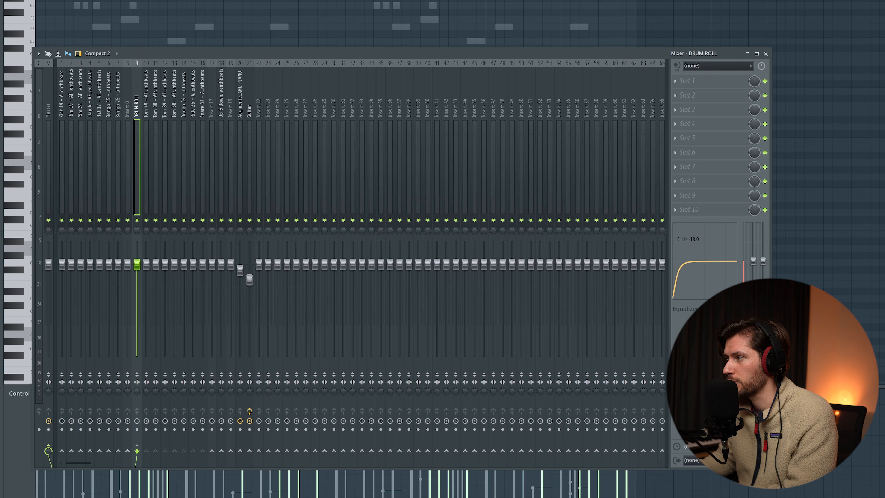
# Add Fruity Reeverb 2 to the first effect slot of the DRUM ROLL track
pyautogui.click(684, 82)
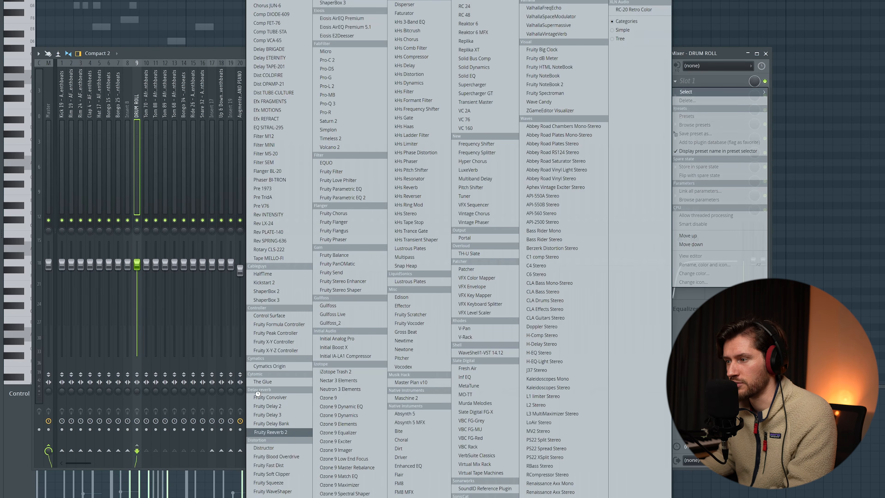
pyautogui.click(265, 432)
pyautogui.moveTo(29, 1); pyautogui.dragTo(340, 218)
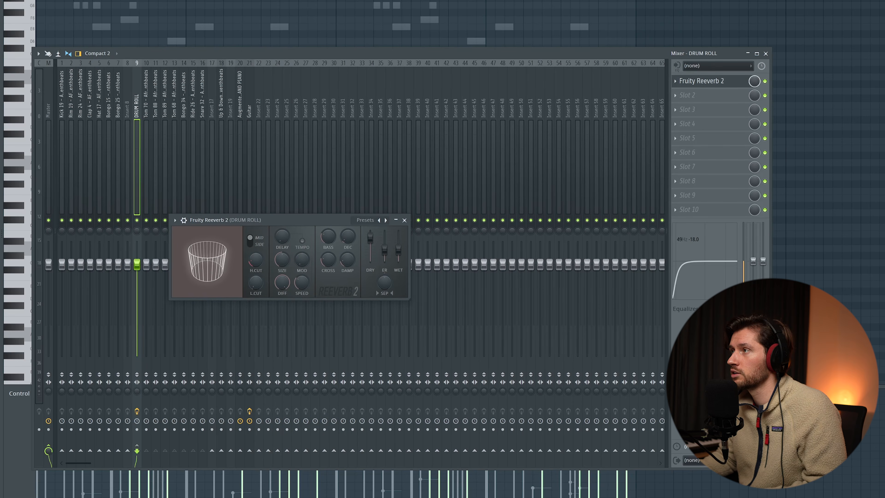
# Adjust the wet level of the DRUM ROLL reverb while playing the pattern, and close the reverb window
pyautogui.click(369, 0)
pyautogui.moveTo(398, 250); pyautogui.dragTo(398, 249)
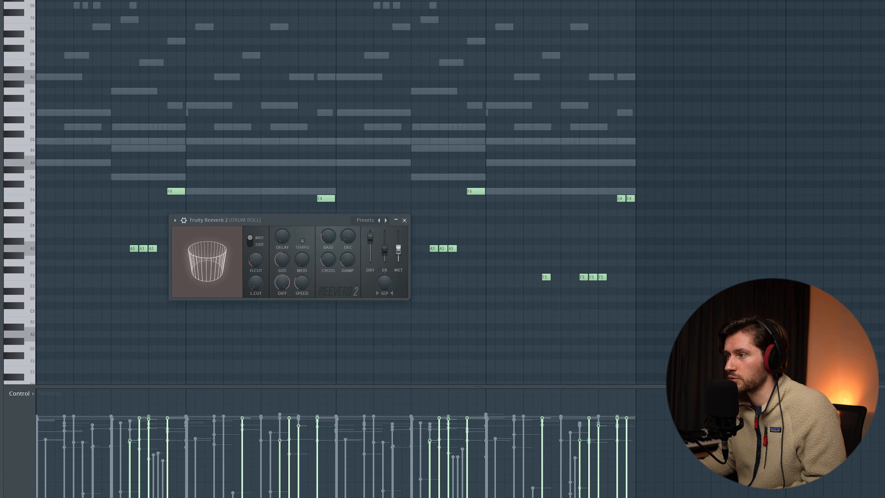
pyautogui.press('space')
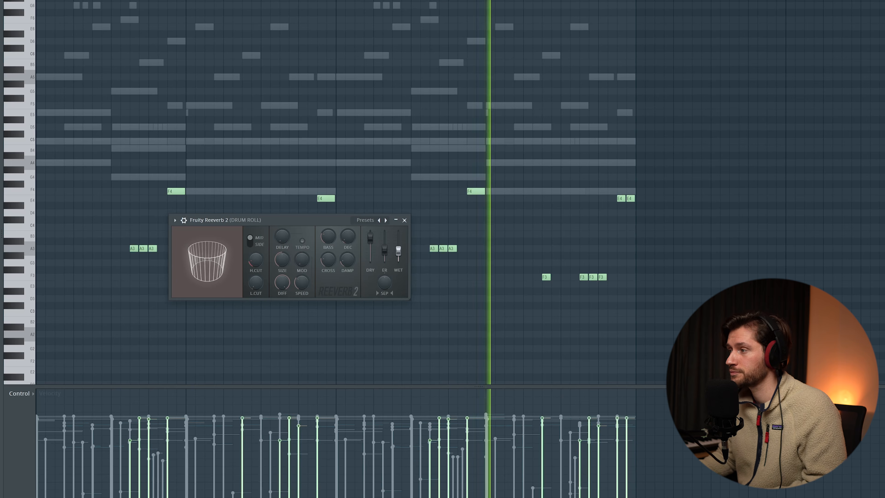
pyautogui.moveTo(398, 252); pyautogui.dragTo(398, 248)
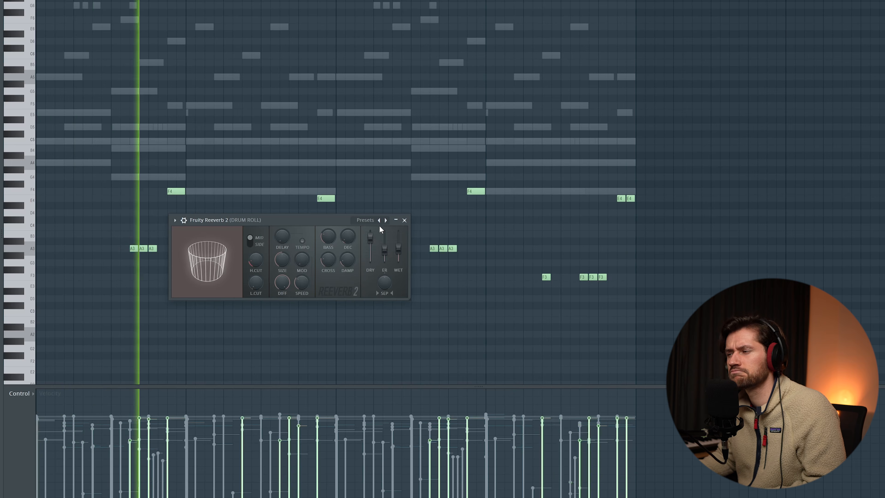
pyautogui.click(404, 220)
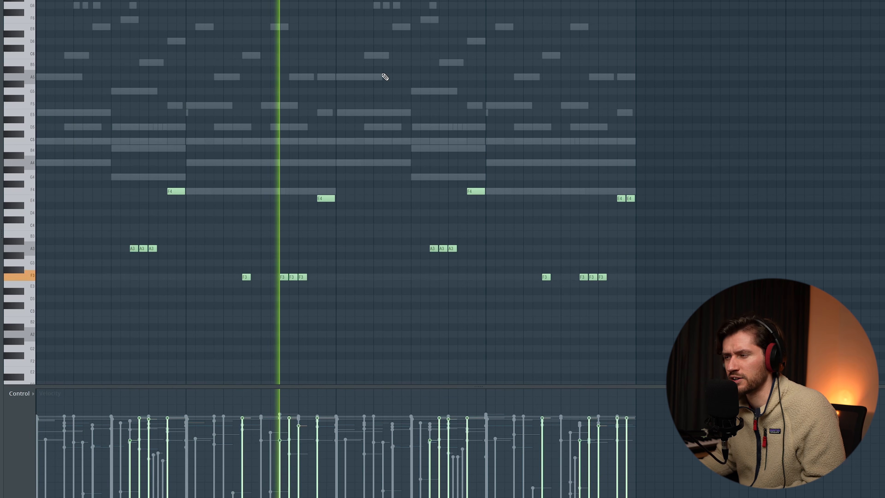